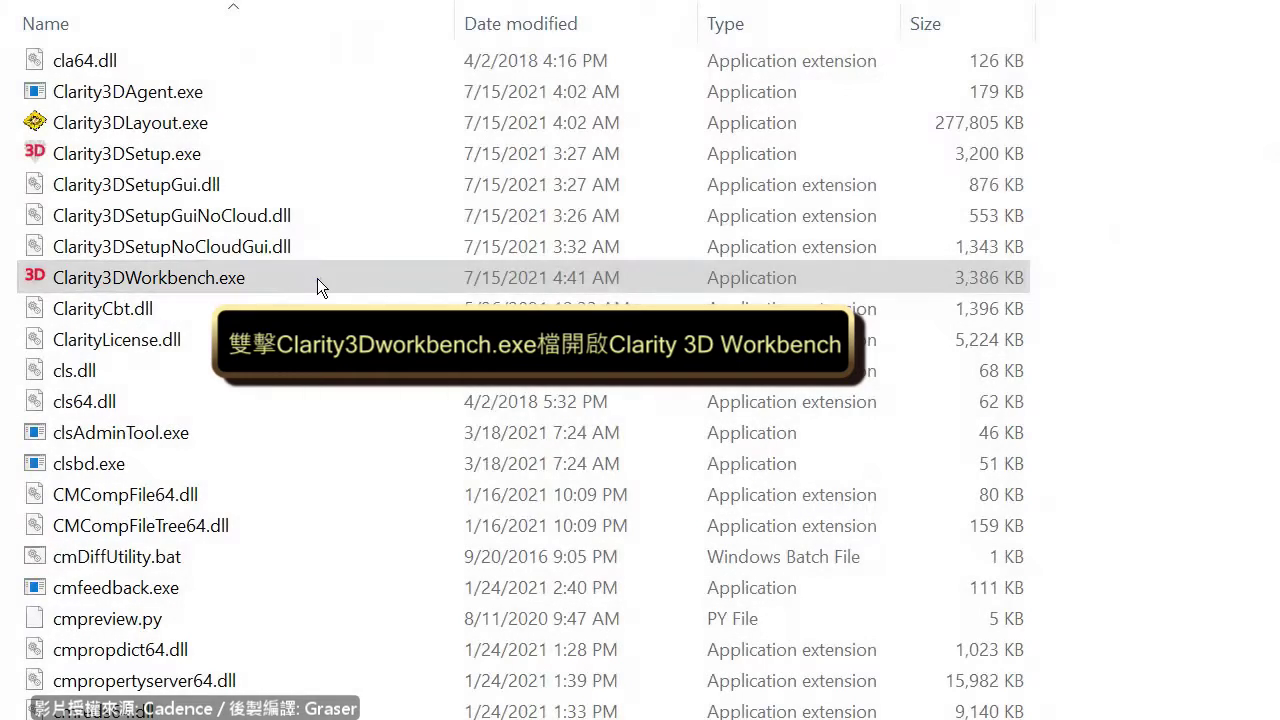
Step: Launch Clarity 3D Workbench from Clarity3DWorkbench.exe and create a new empty project
double_click(317, 278)
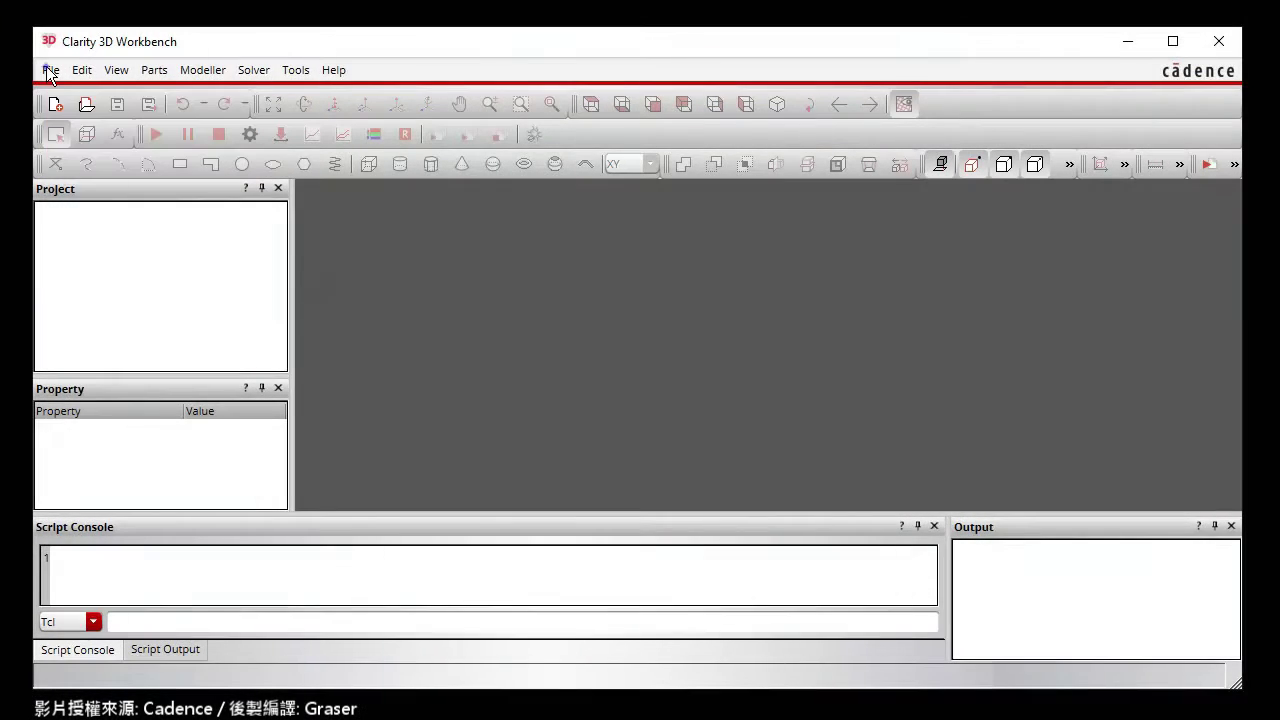
click(46, 69)
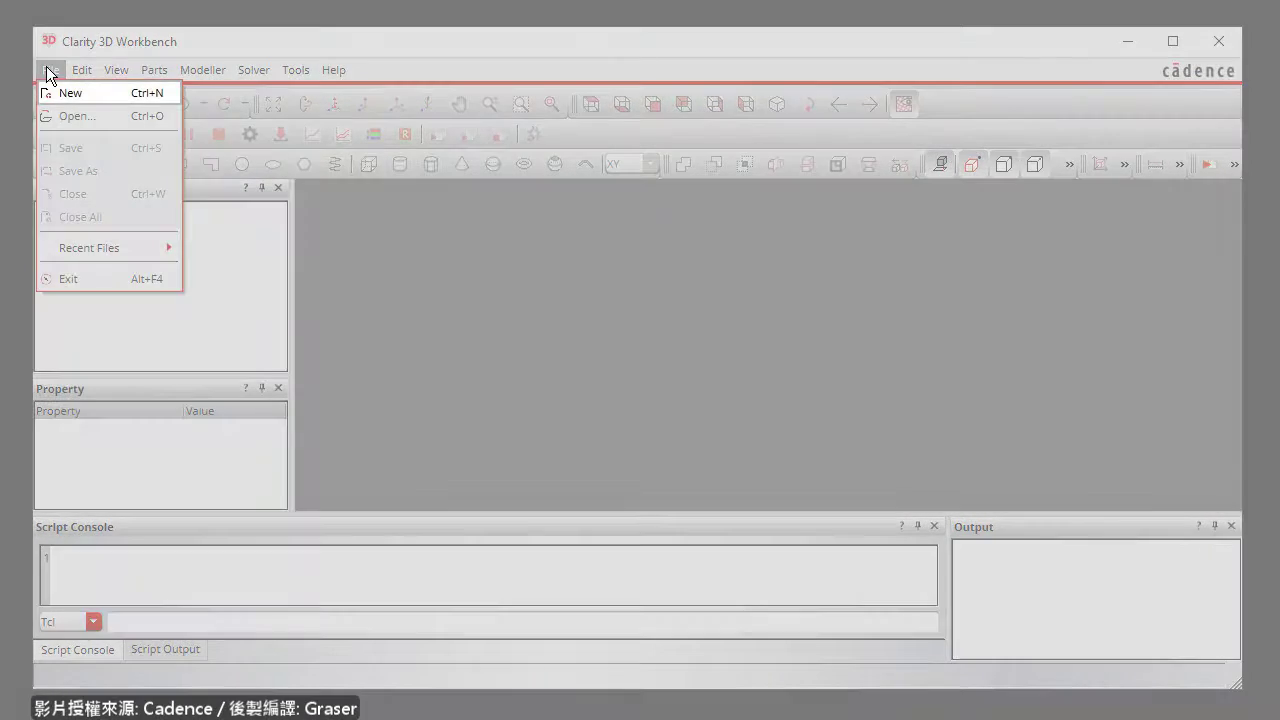
click(69, 91)
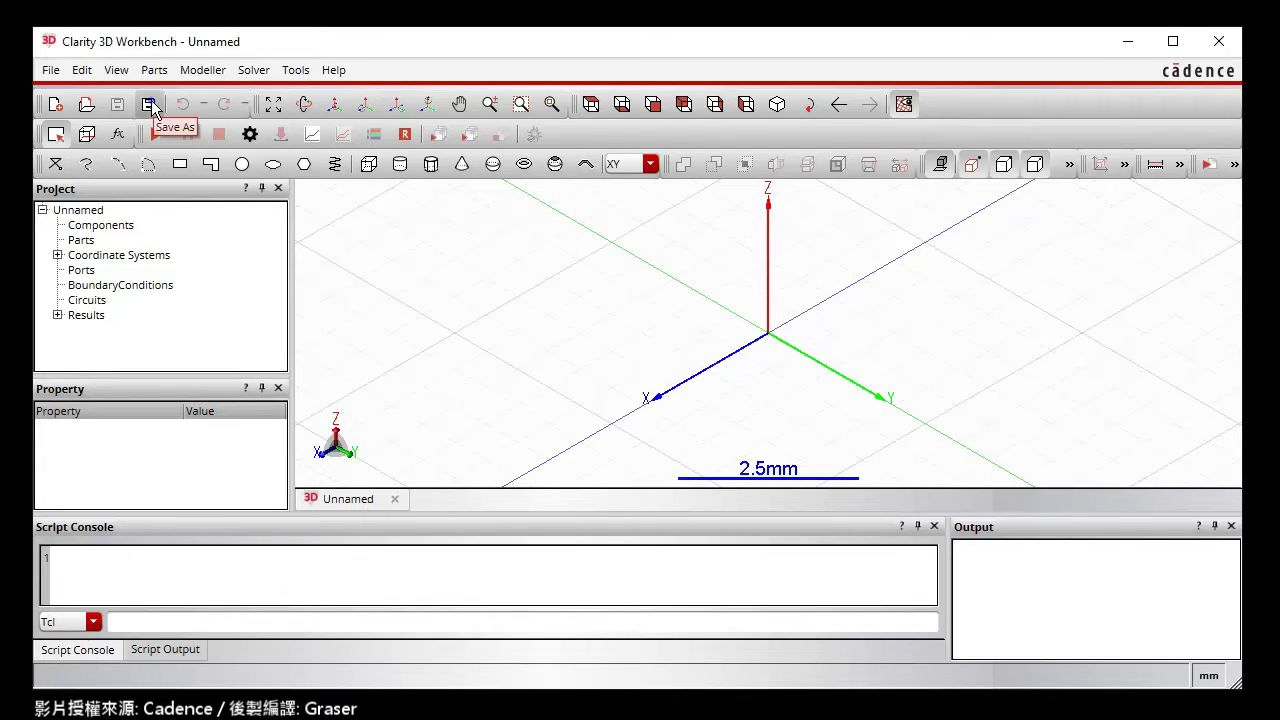
Step: Save the new project as patch_antenna in the WorkbenchTestcase folder
click(150, 103)
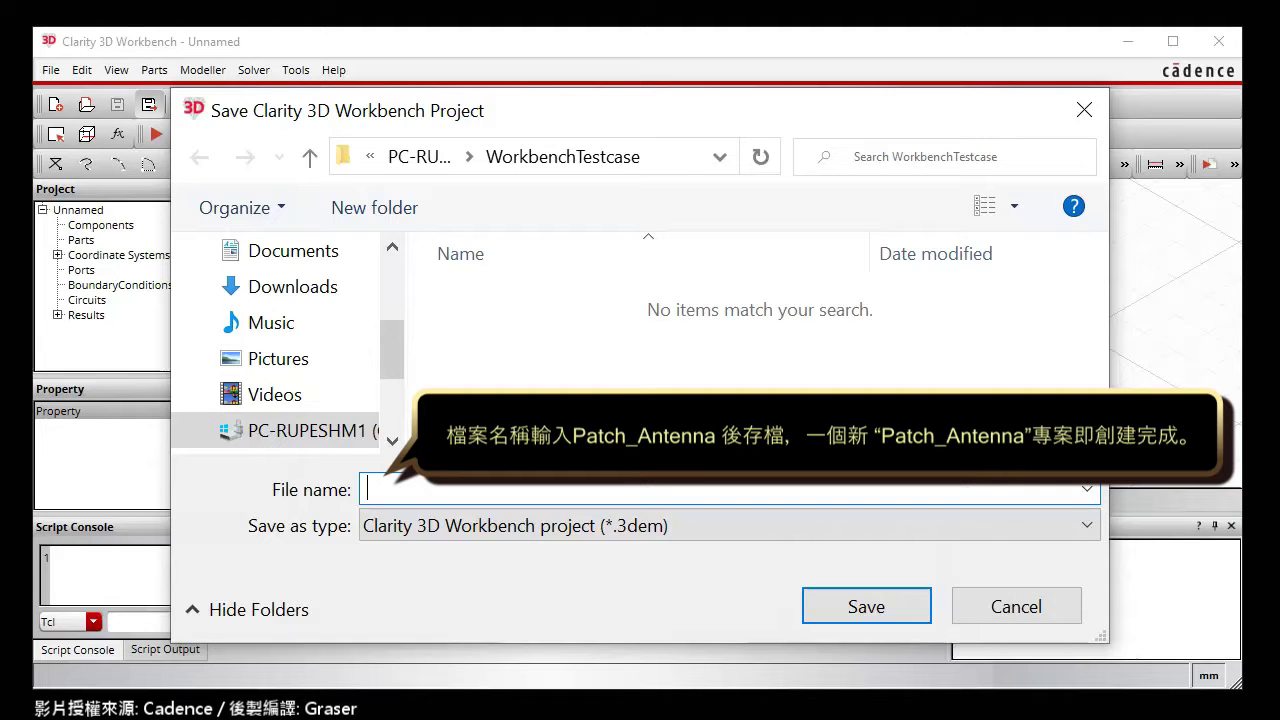
text(patch_antenna)
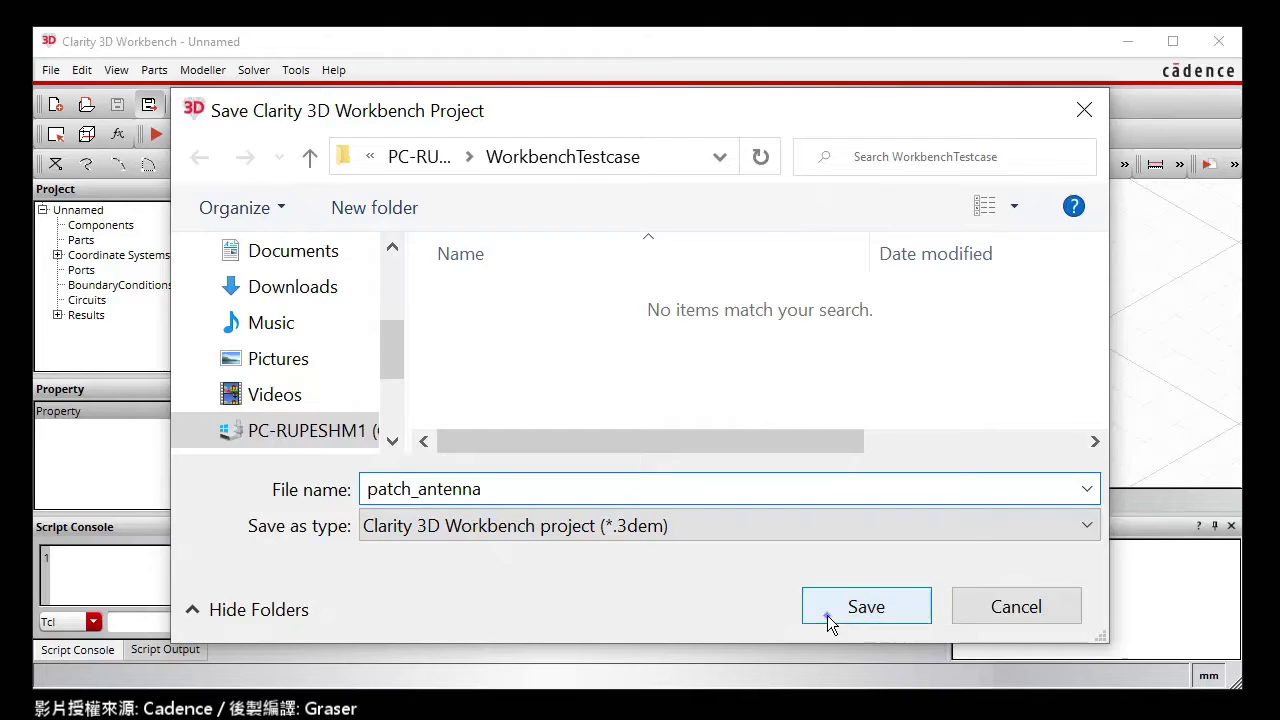
click(827, 615)
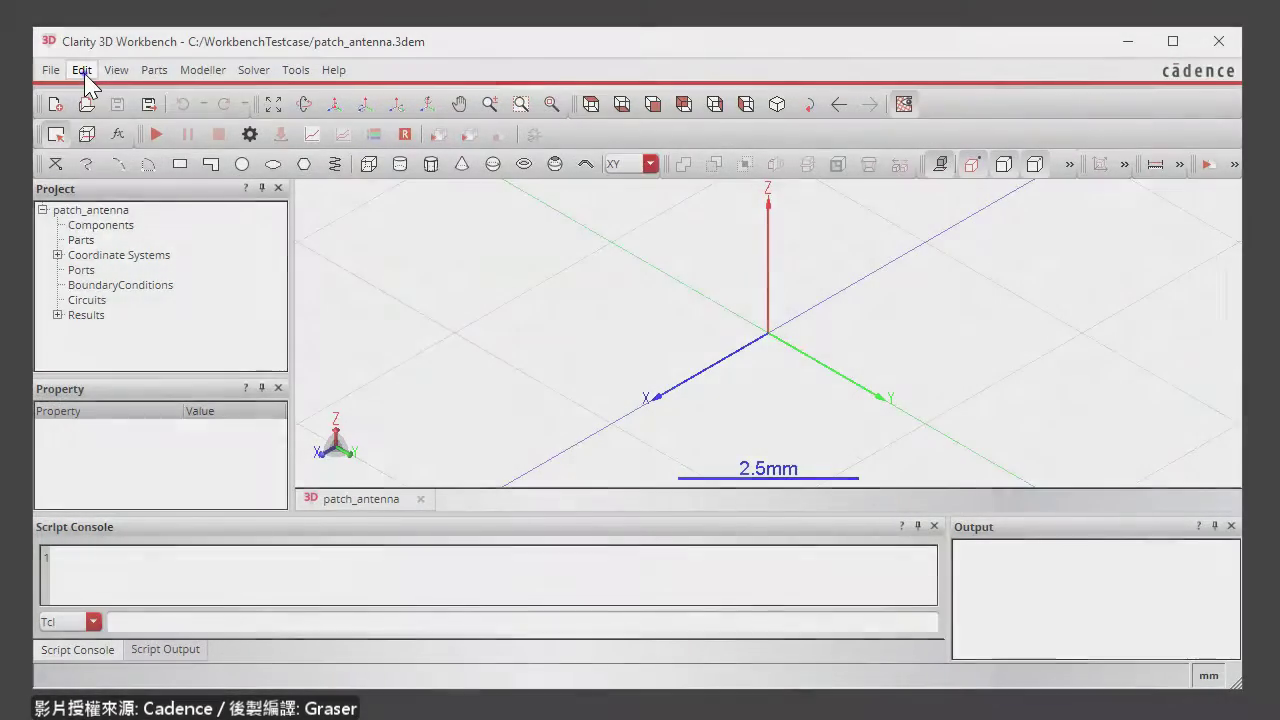
Step: Add a project parameter named tCu with unit type Length and unit mil
click(82, 70)
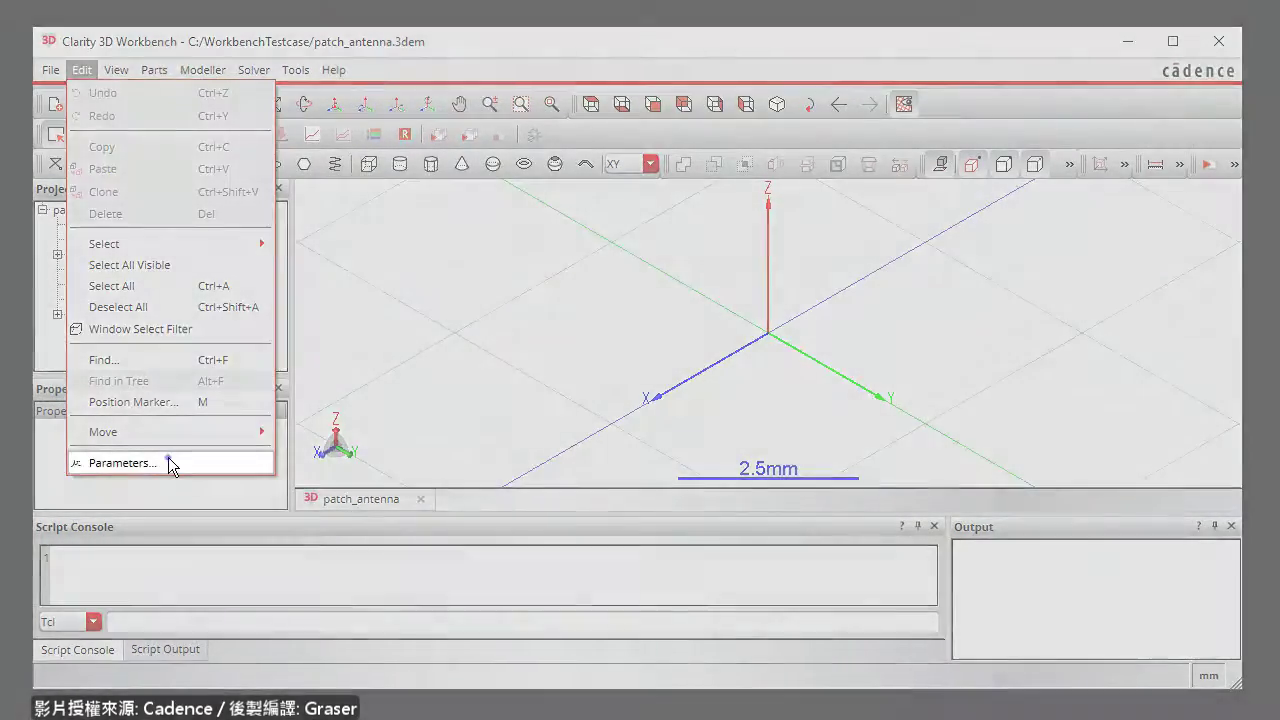
click(123, 463)
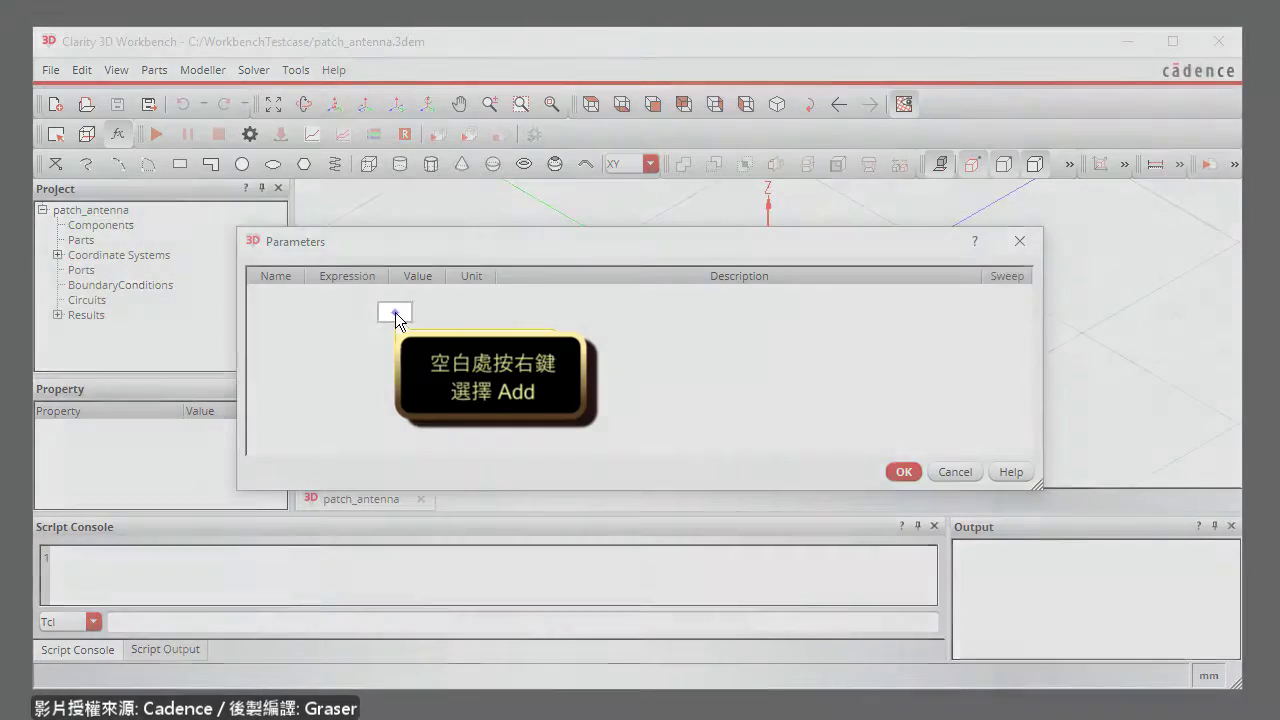
right_click(394, 295)
click(420, 303)
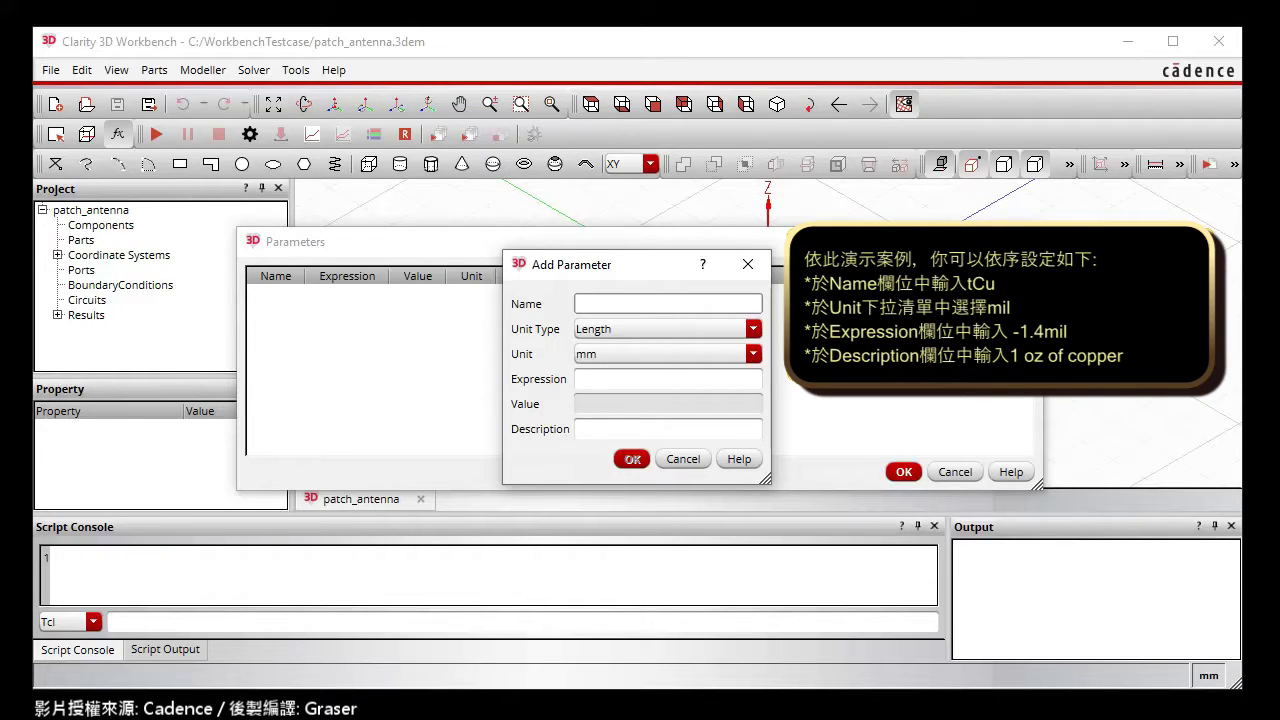
text(tCu)
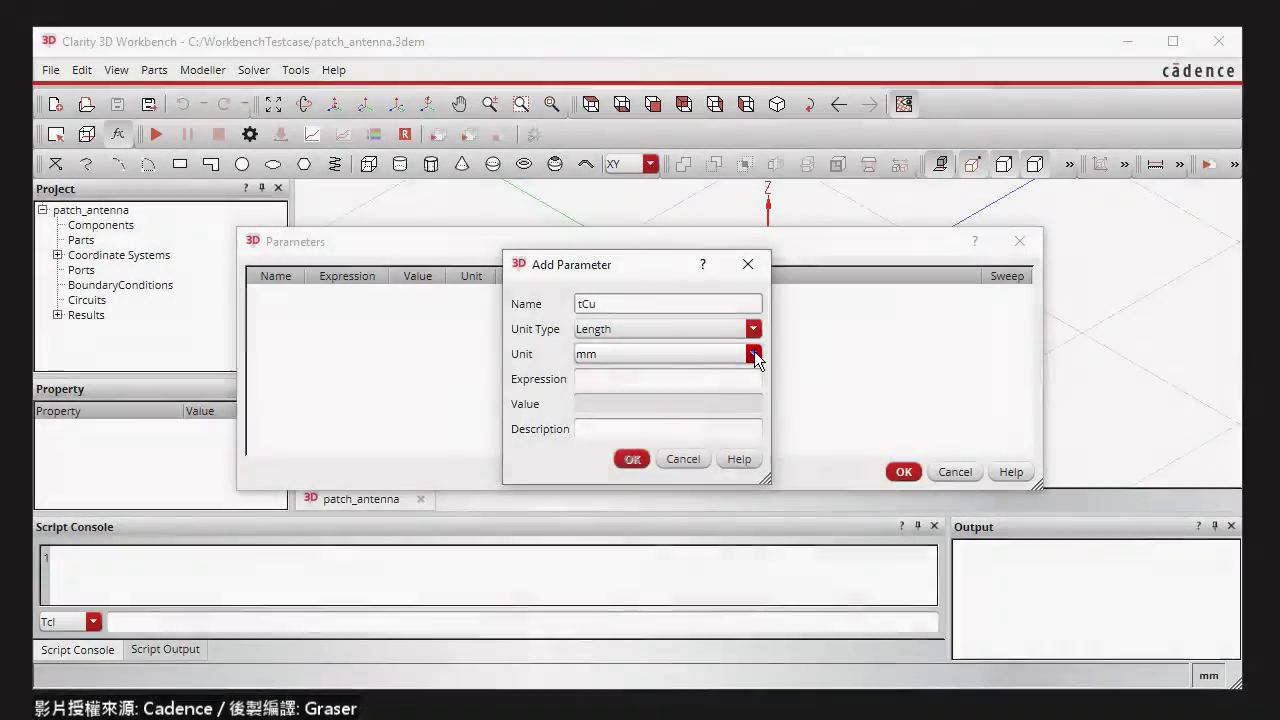
click(754, 353)
click(681, 504)
Step: Give tCu the expression -1.4 mil and the description "1 oz of copper", and accept the parameter table
click(581, 378)
text(-1.)
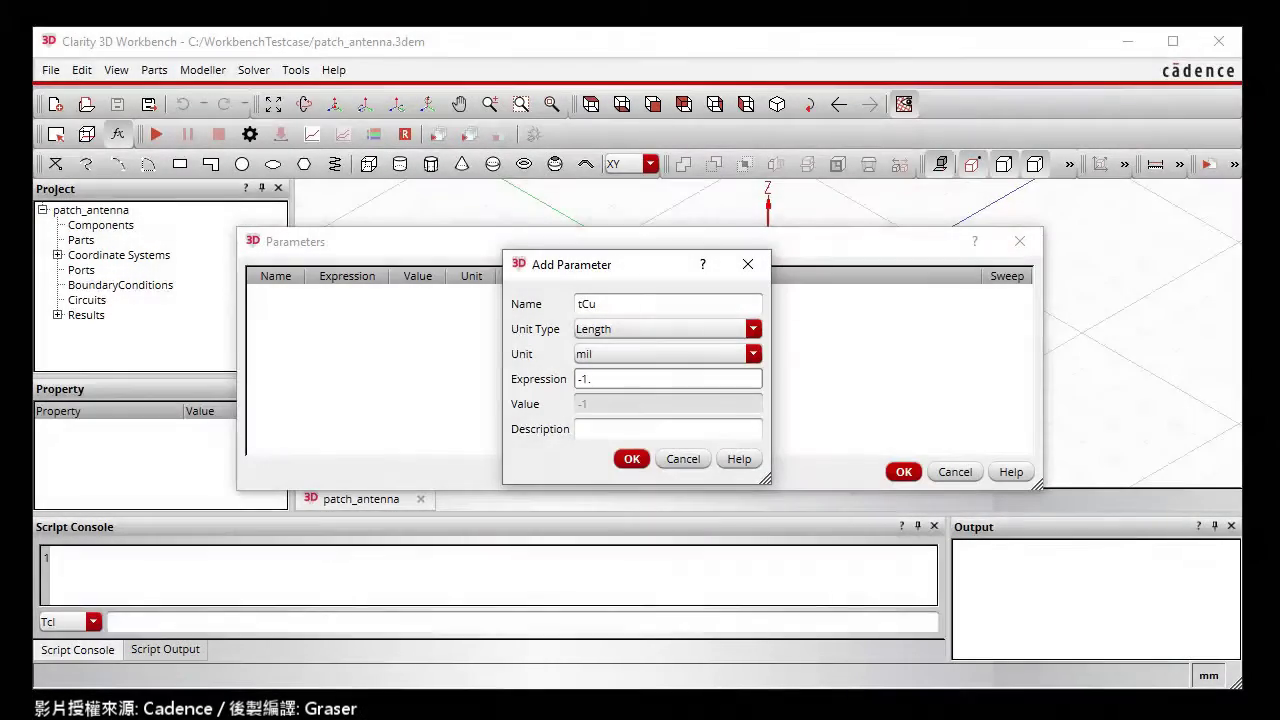
text(4 mil)
click(601, 426)
text(1 oz of)
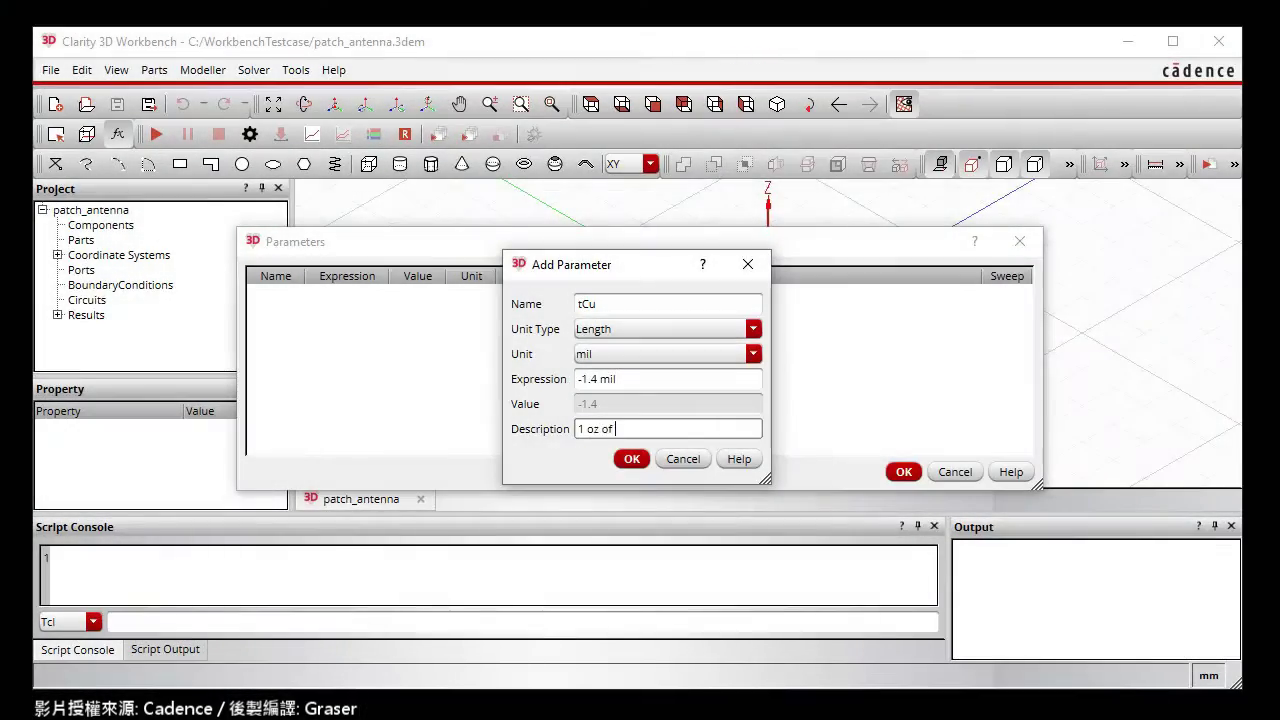
text( copper)
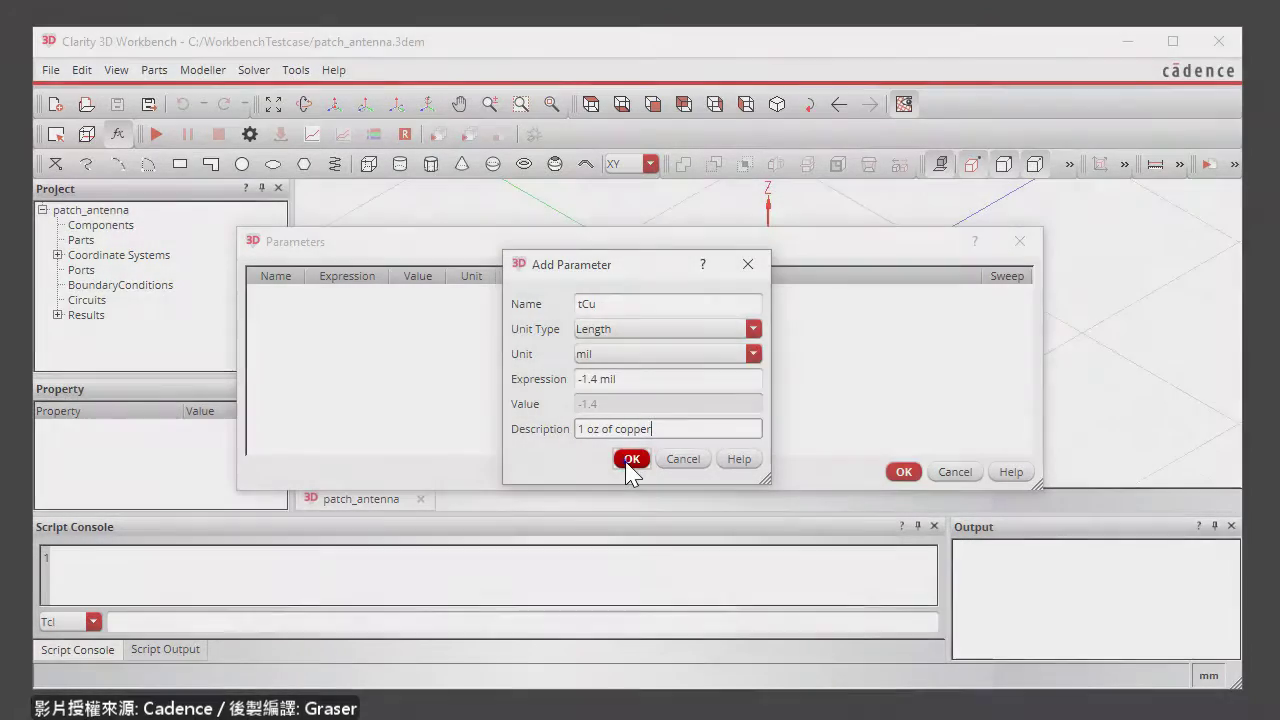
click(631, 459)
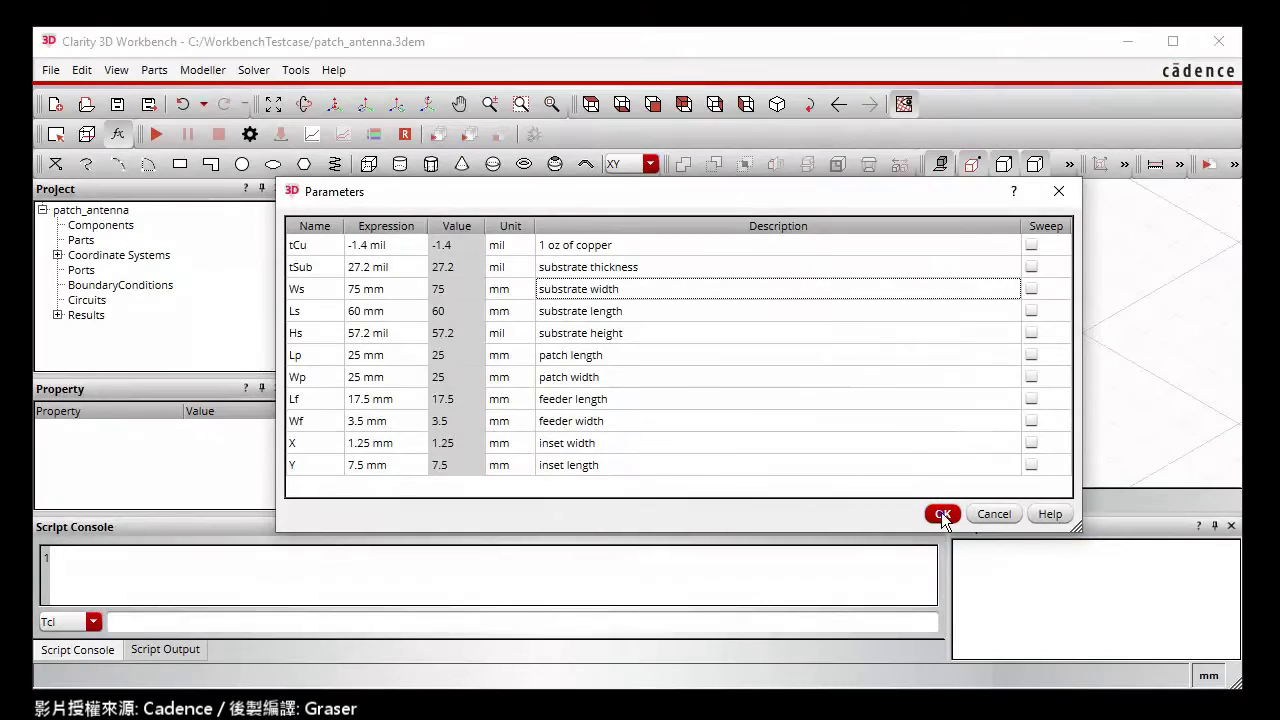
click(943, 514)
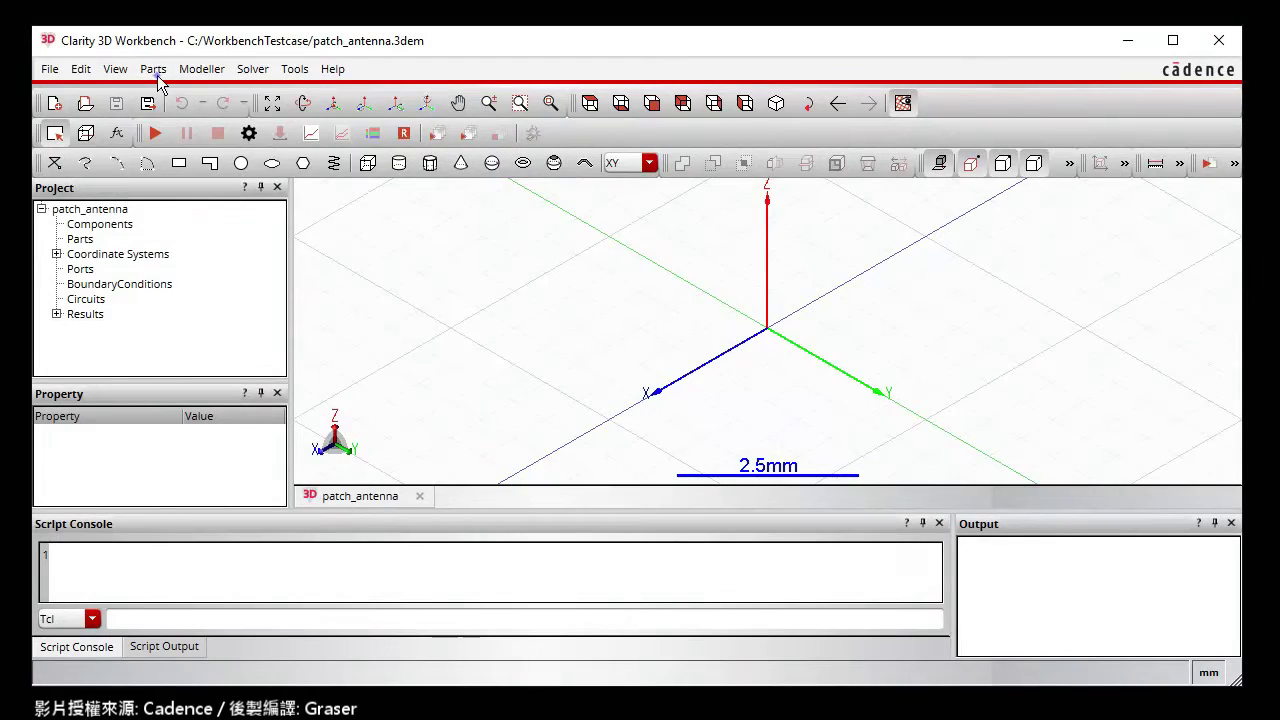
Step: Draw a box about 1 by 1 mm and 1.5 mm deep below the XY plane, starting at about X 1.5, Y -4 mm
click(153, 68)
click(188, 349)
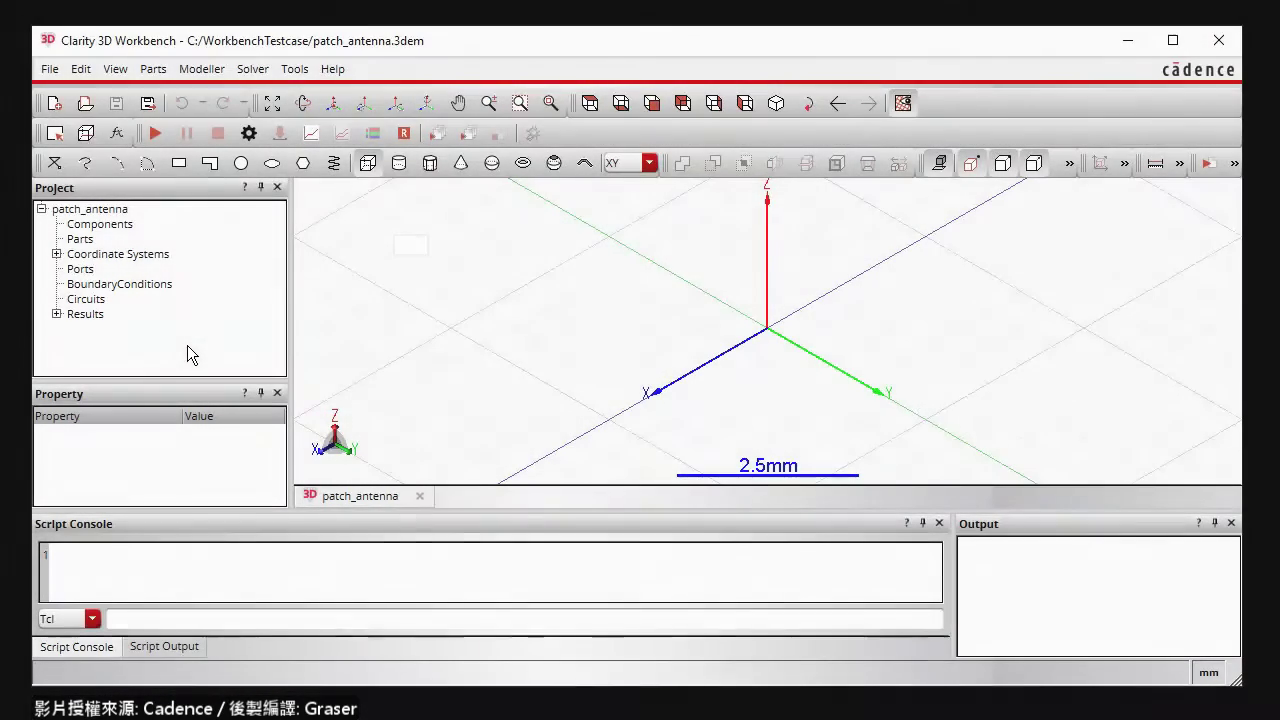
click(420, 236)
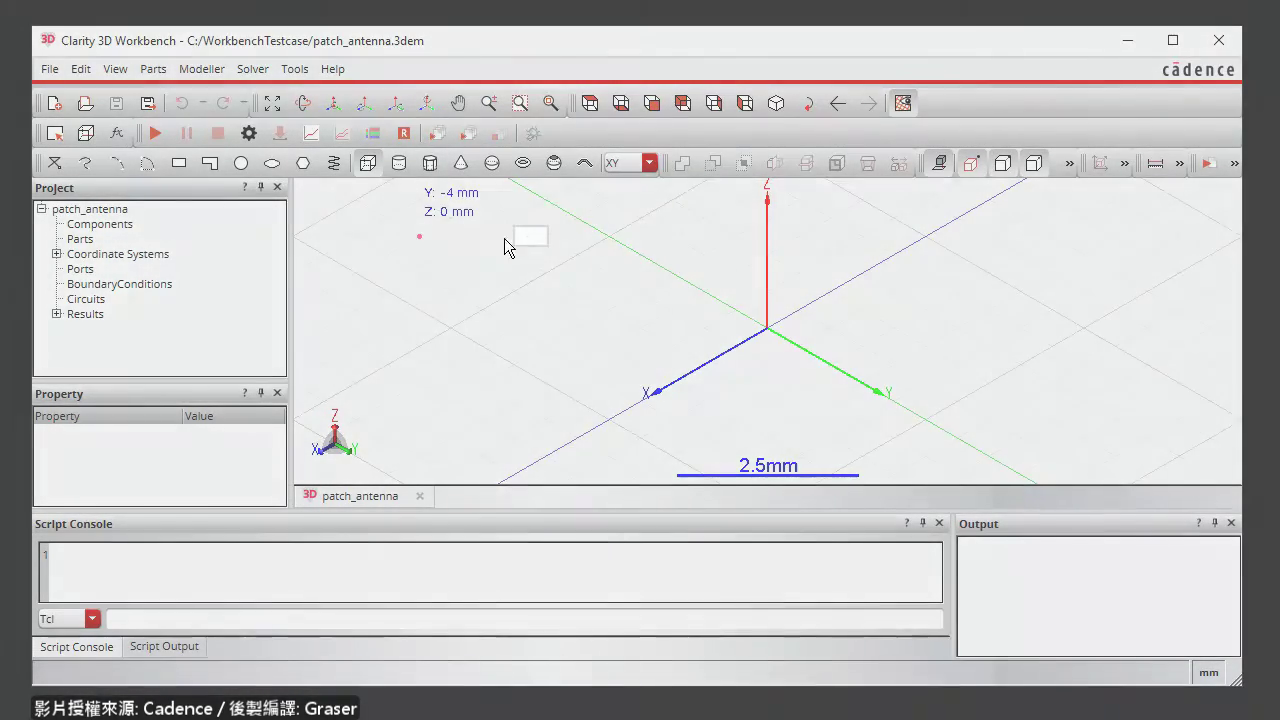
click(546, 236)
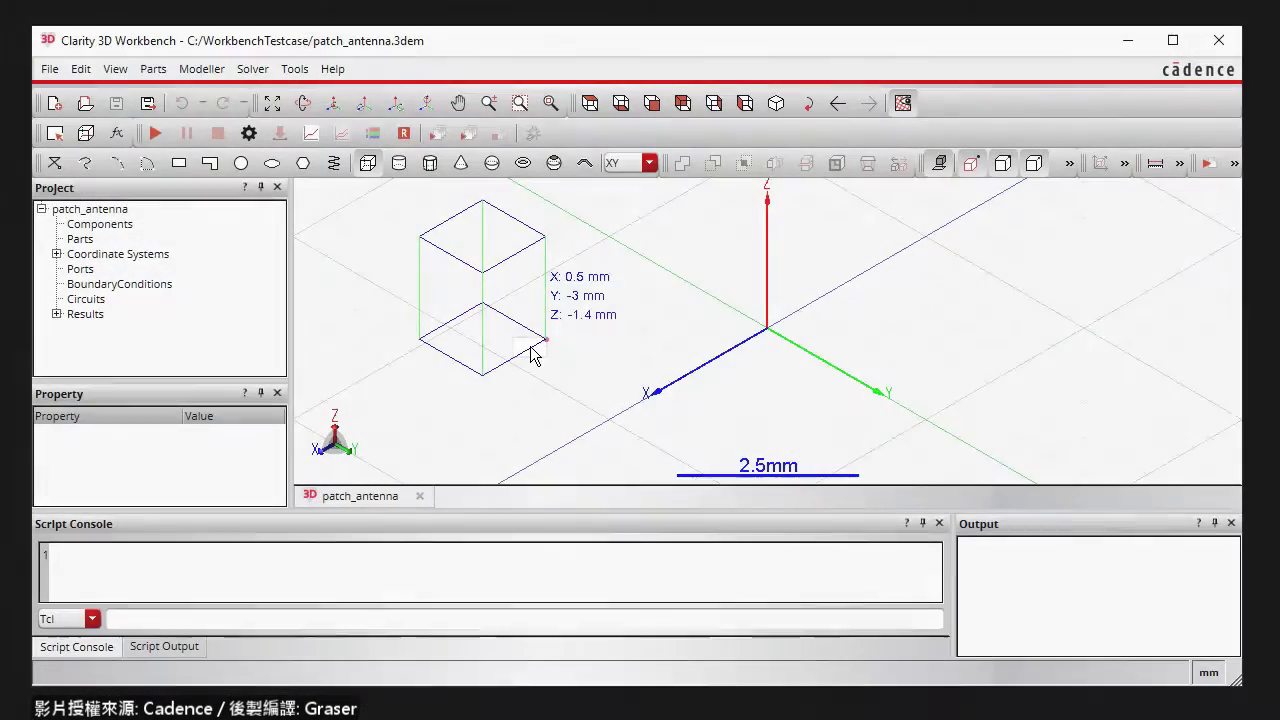
click(526, 351)
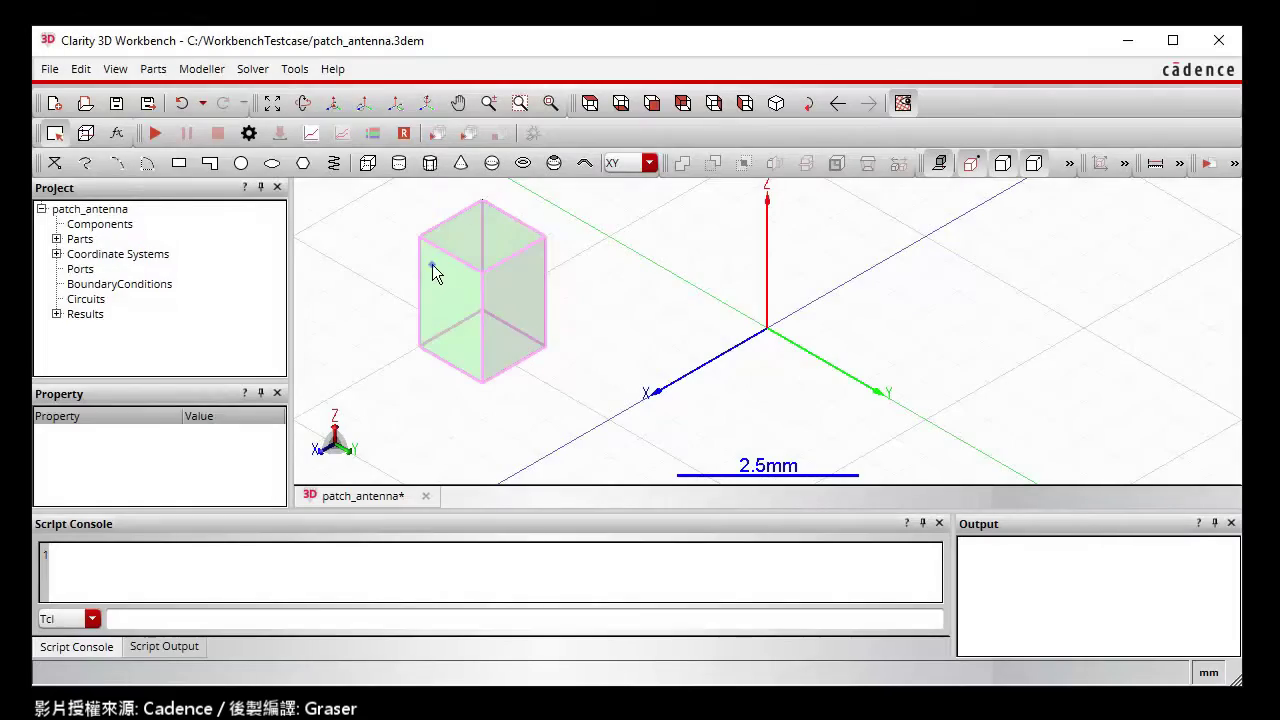
Step: Rename the drawn box to sub
click(432, 264)
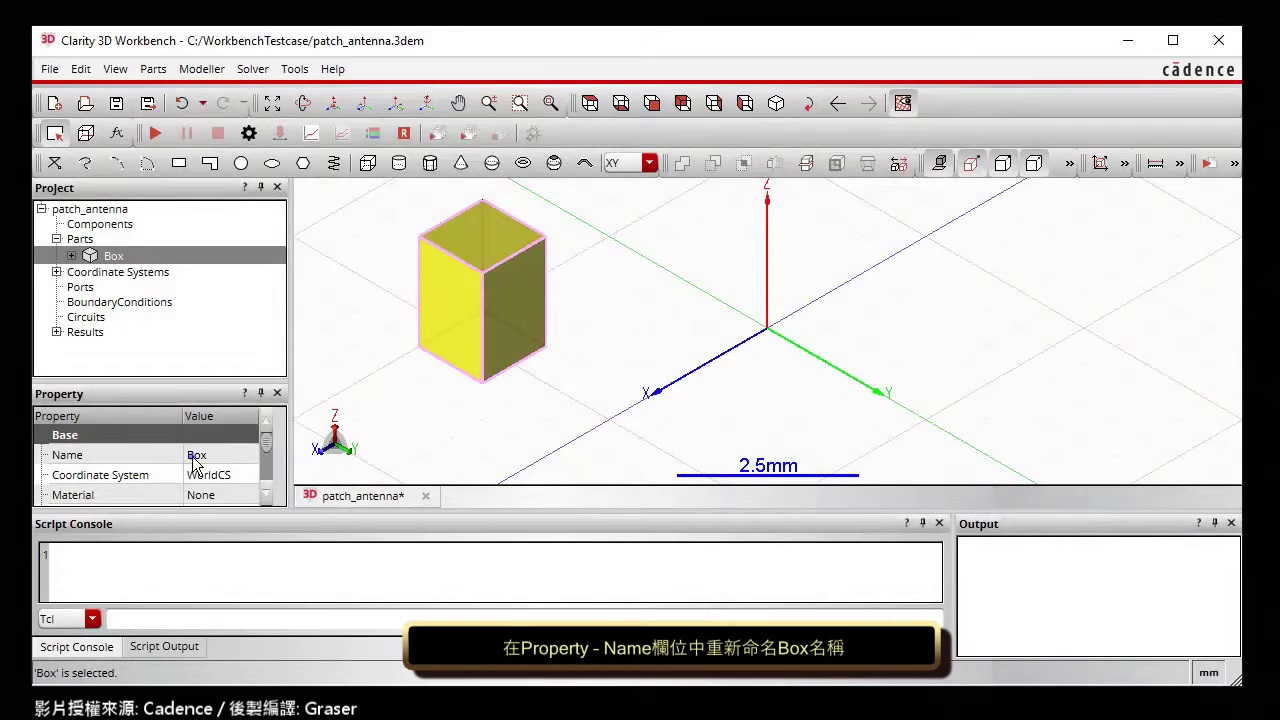
double_click(192, 455)
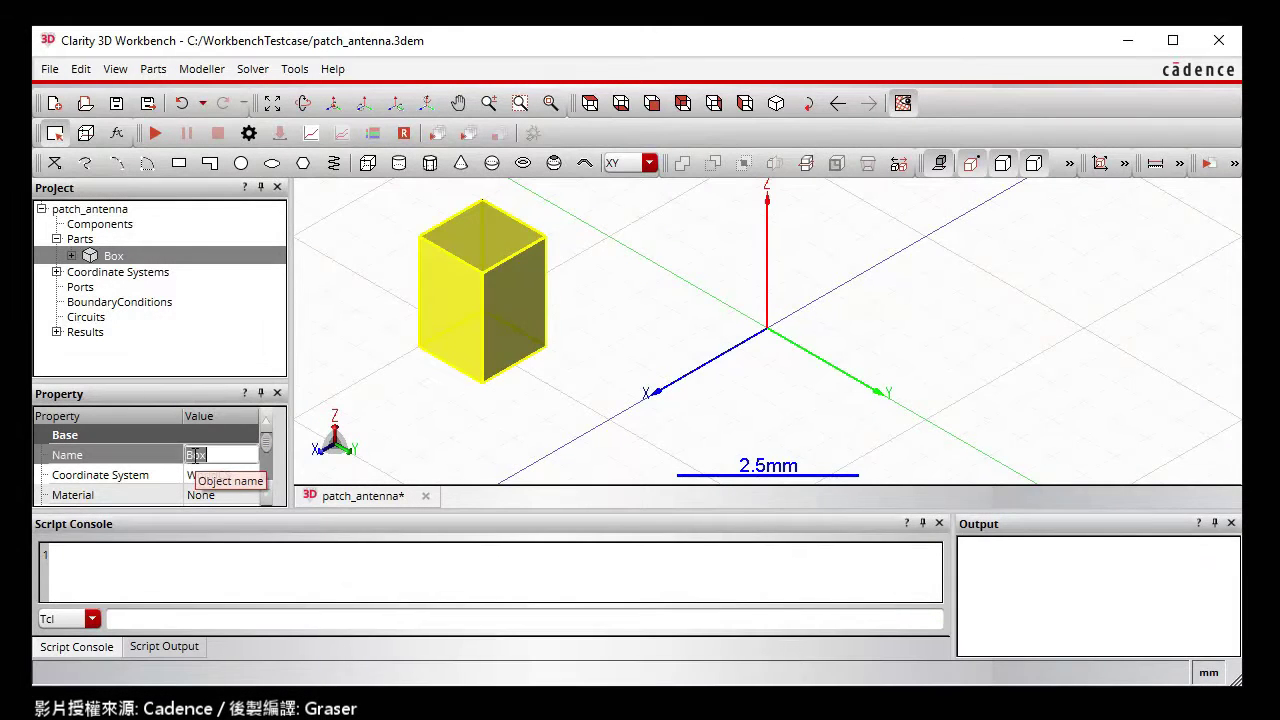
text(sub)
key(Return)
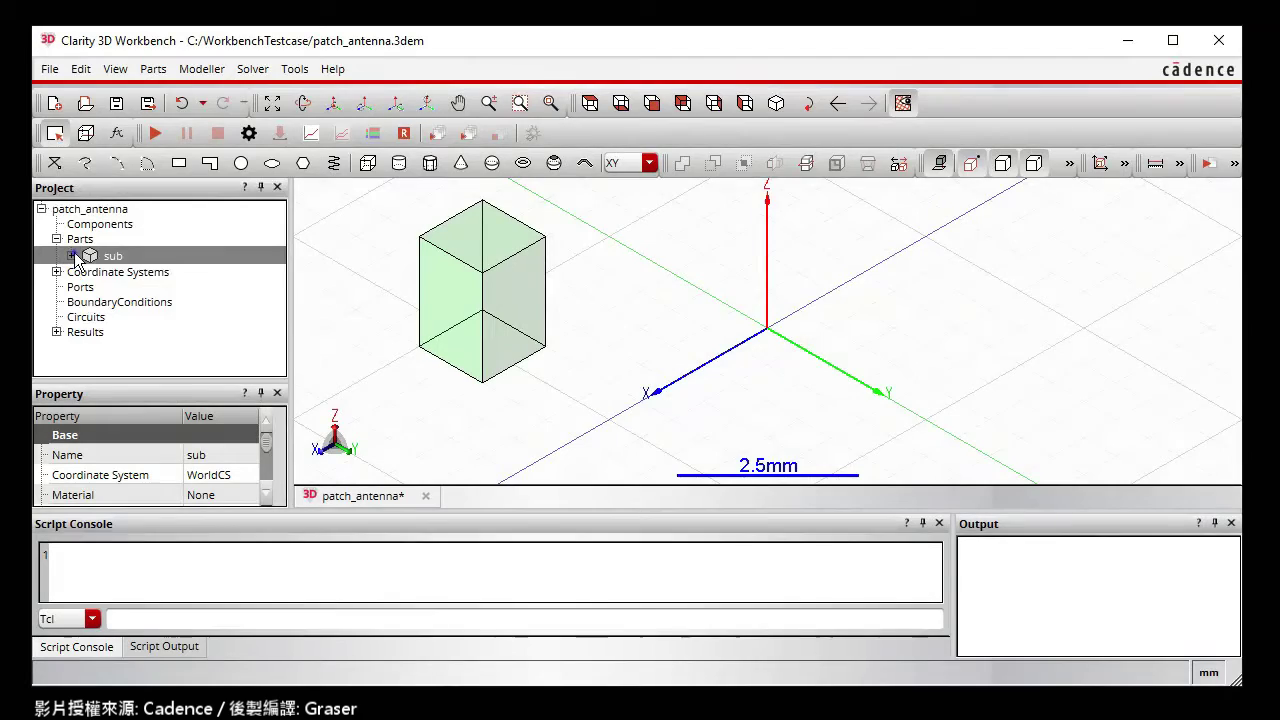
Step: Set the position of sub's CreateBox operation to x = -Ws/2 and y = -Ls/2
click(72, 255)
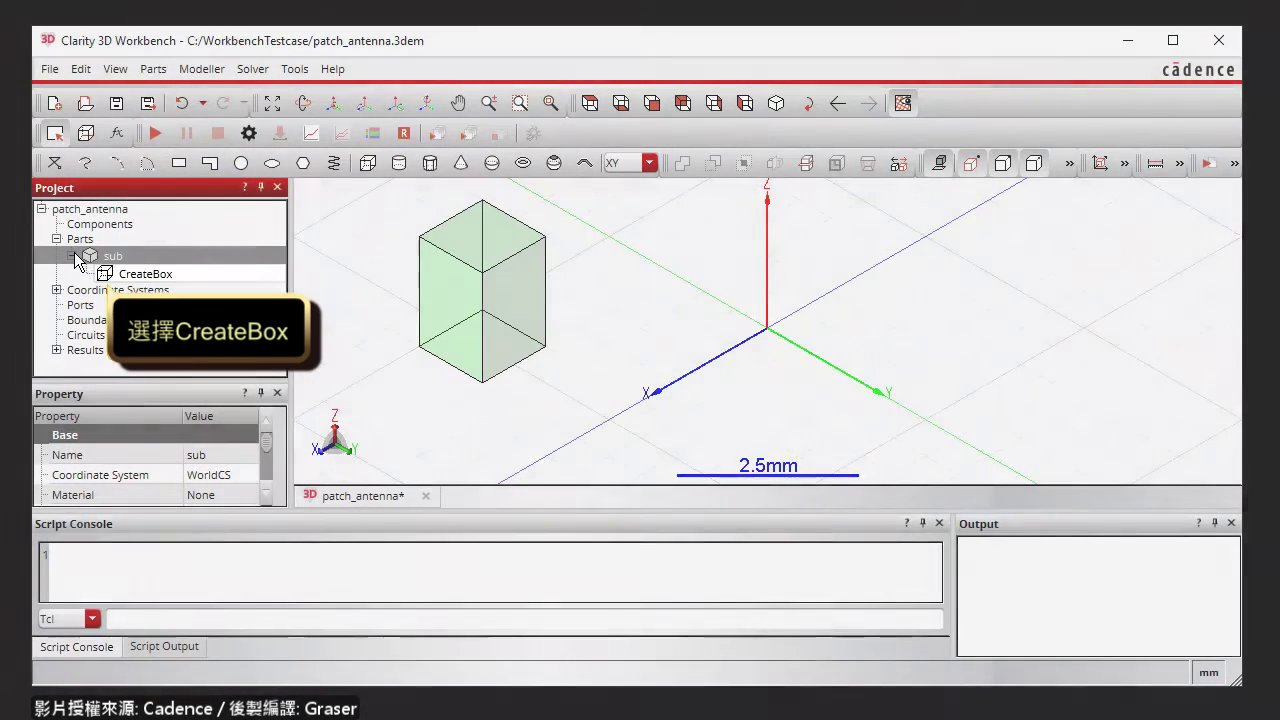
click(118, 276)
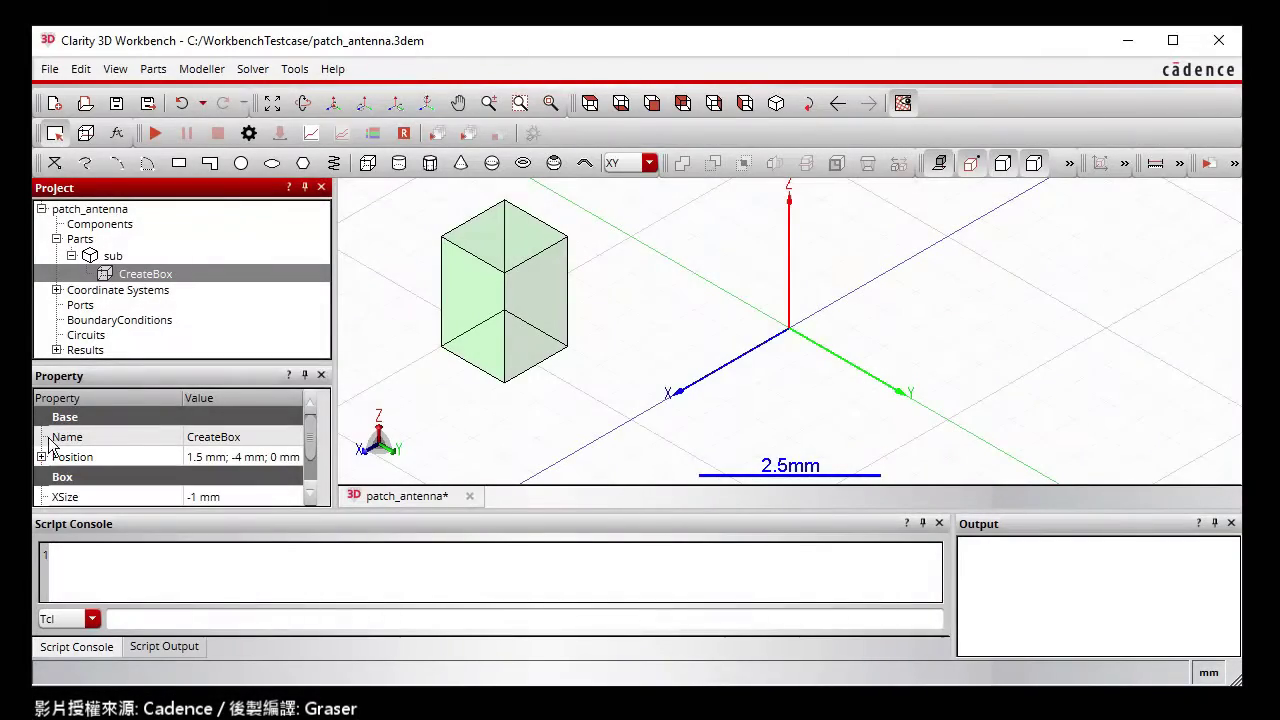
click(41, 457)
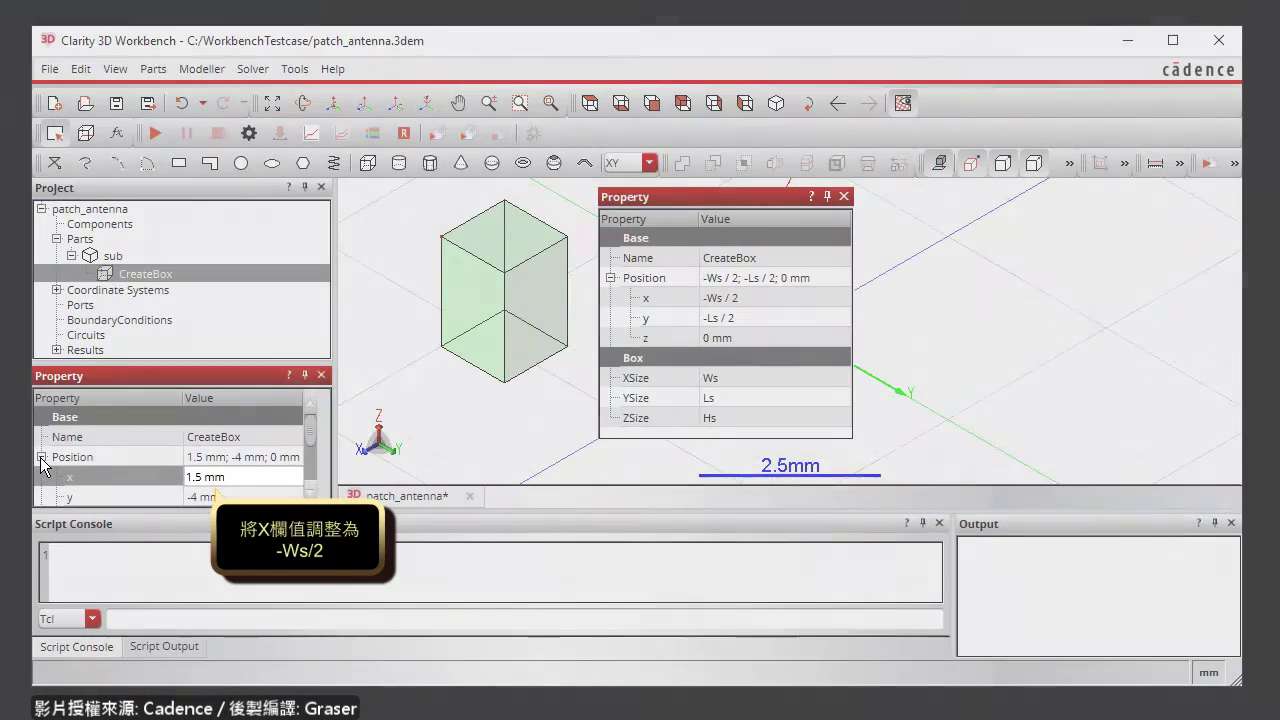
click(252, 483)
text(-Ws/2)
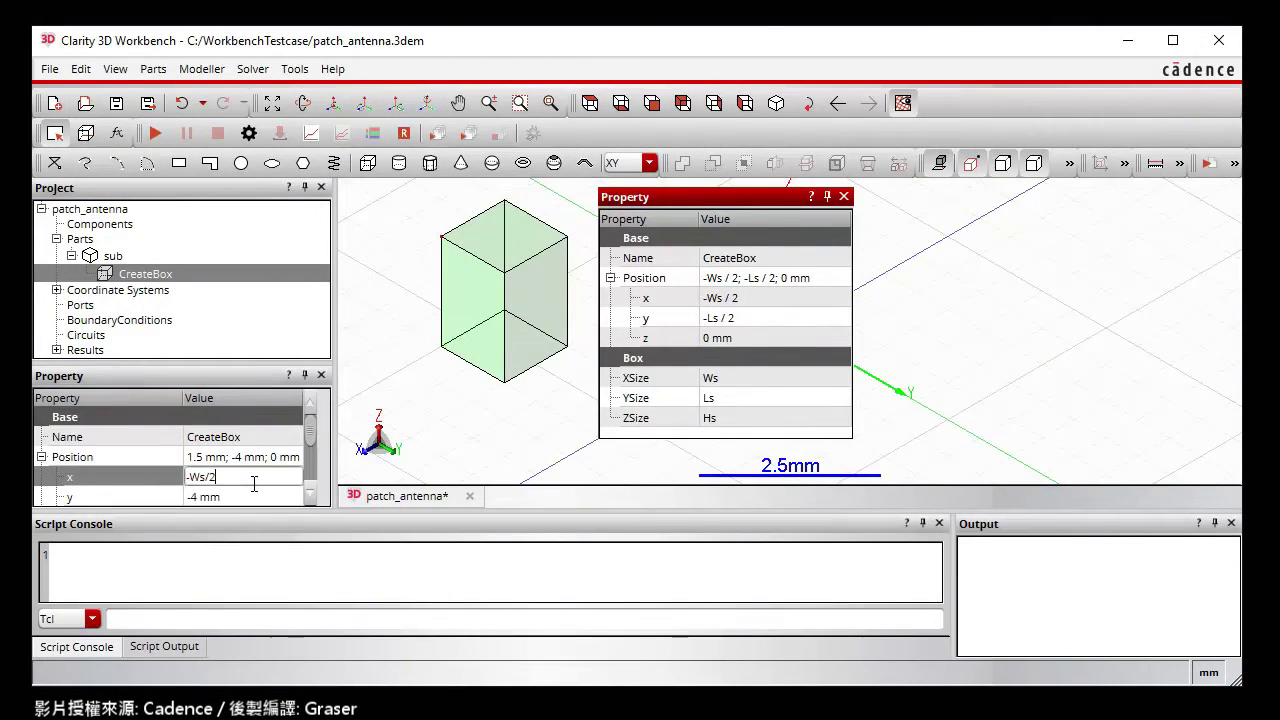
click(252, 490)
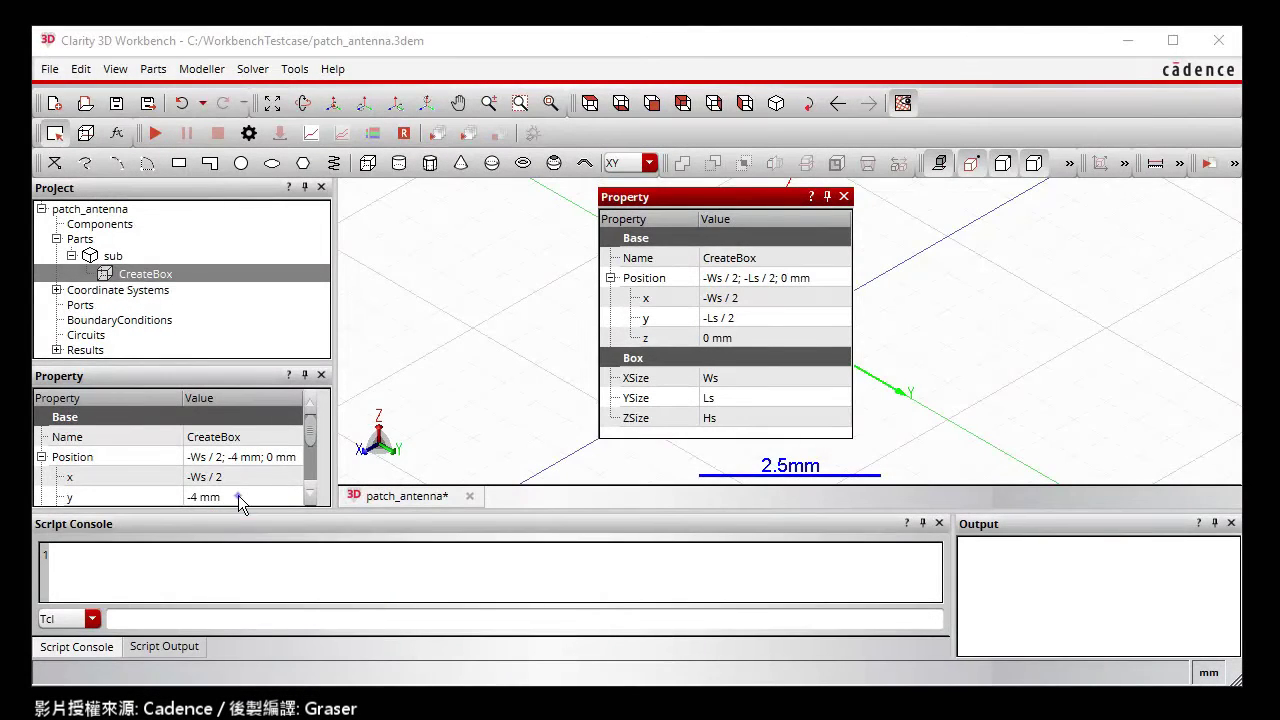
text(-Ls/2)
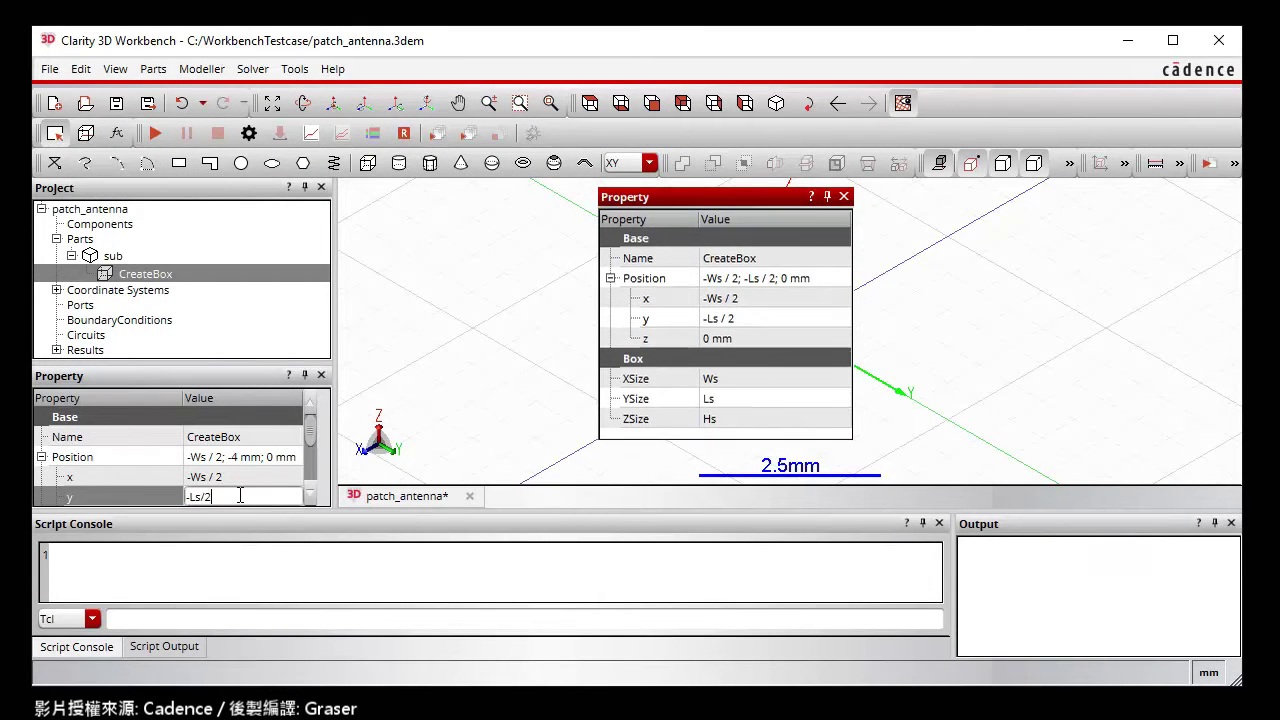
key(Return)
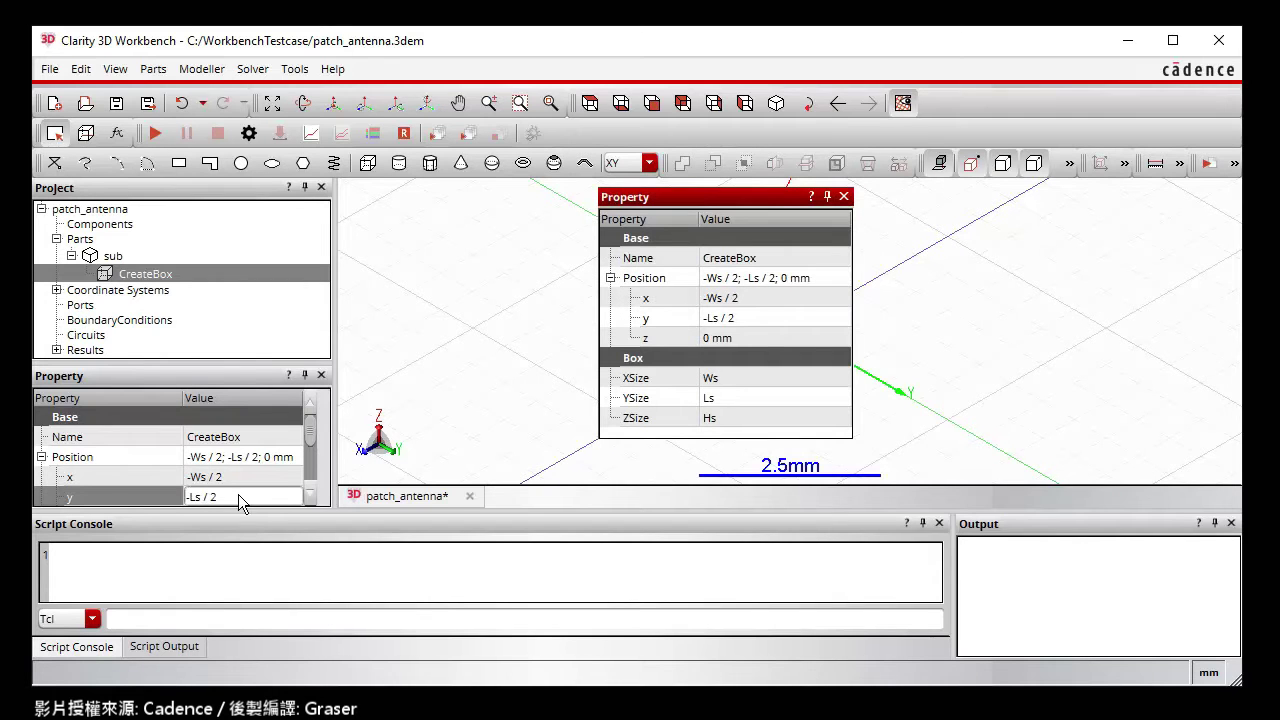
Step: Set the size of sub's CreateBox operation to XSize Ws, YSize Ls and ZSize Hs
scroll(316, 500, down, 2)
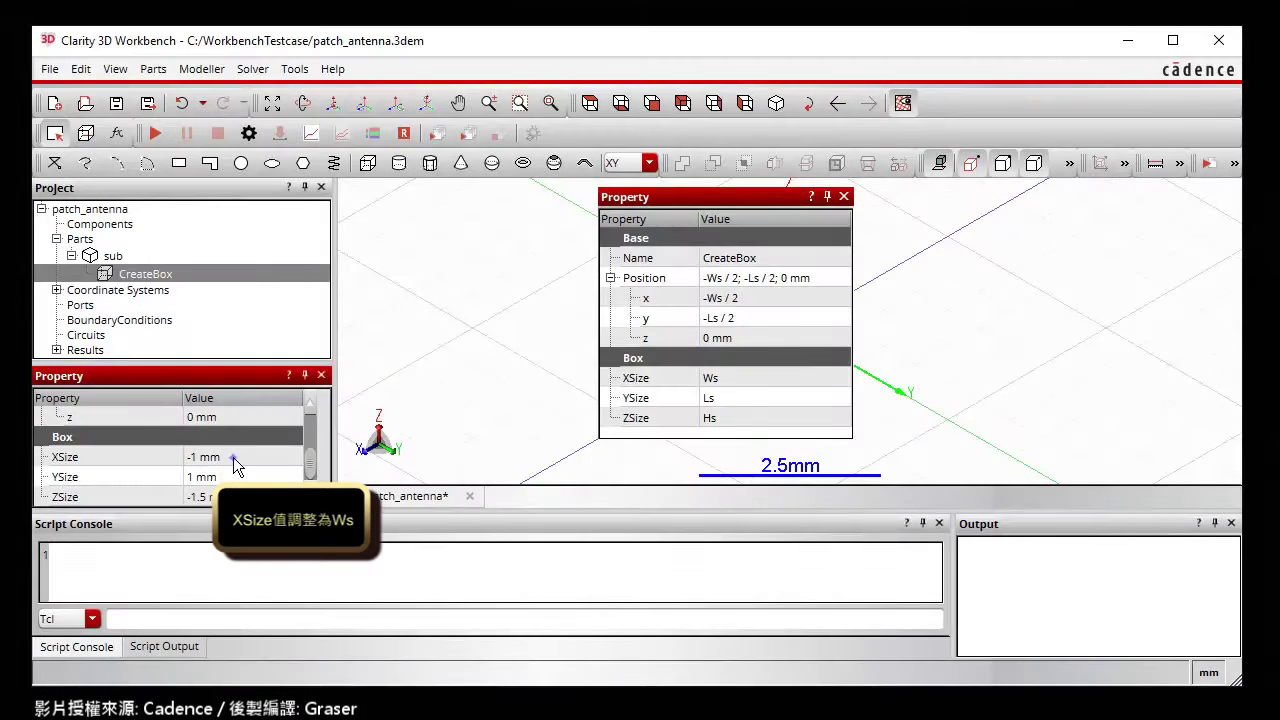
double_click(233, 457)
text(Ws)
key(Return)
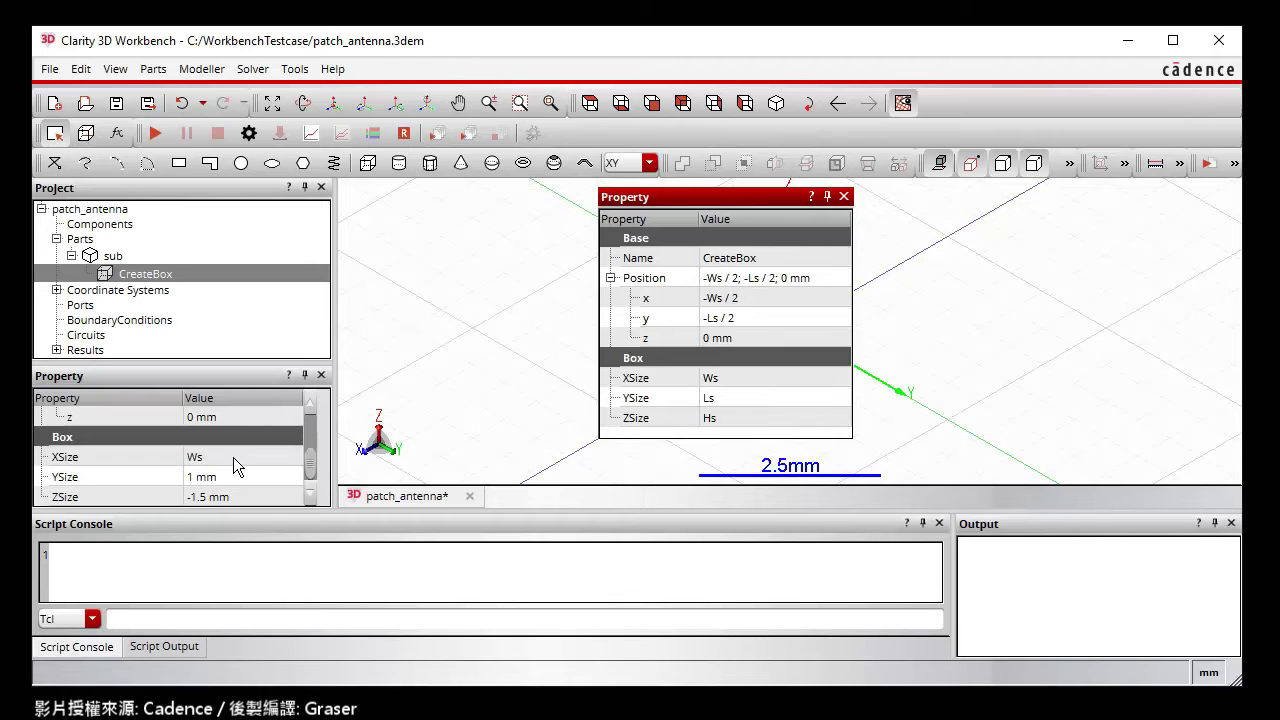
click(233, 459)
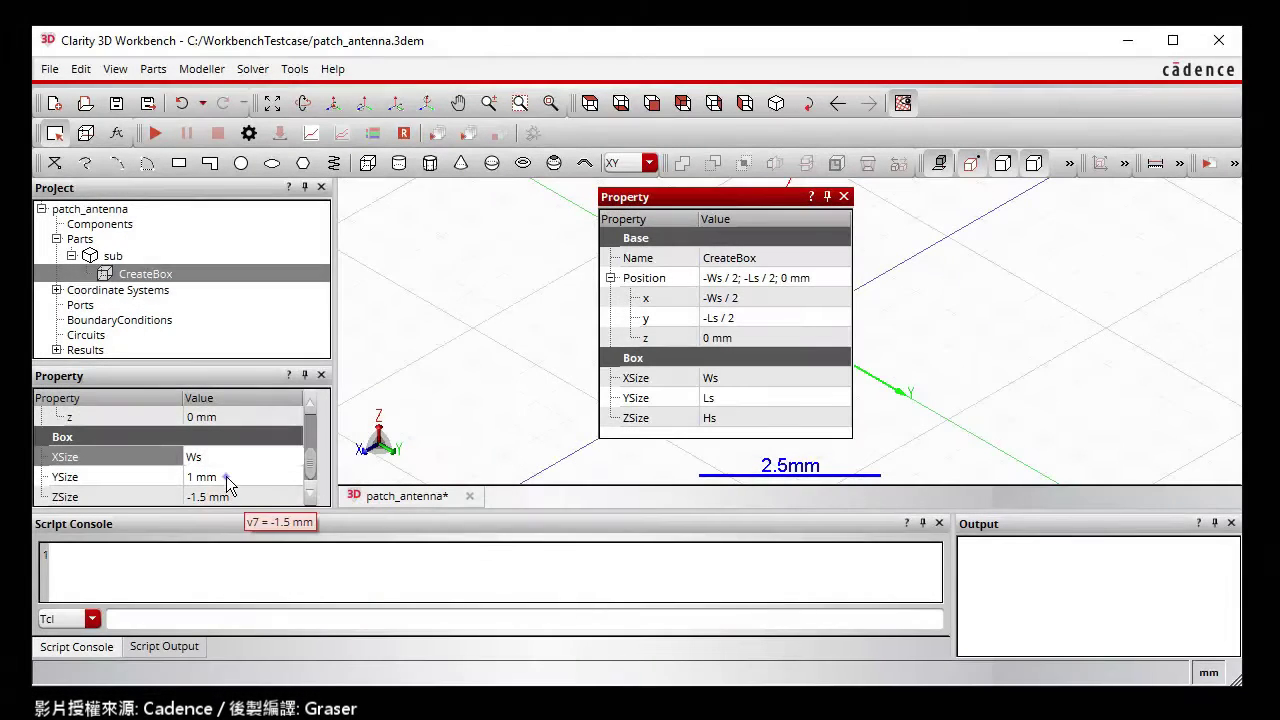
double_click(228, 477)
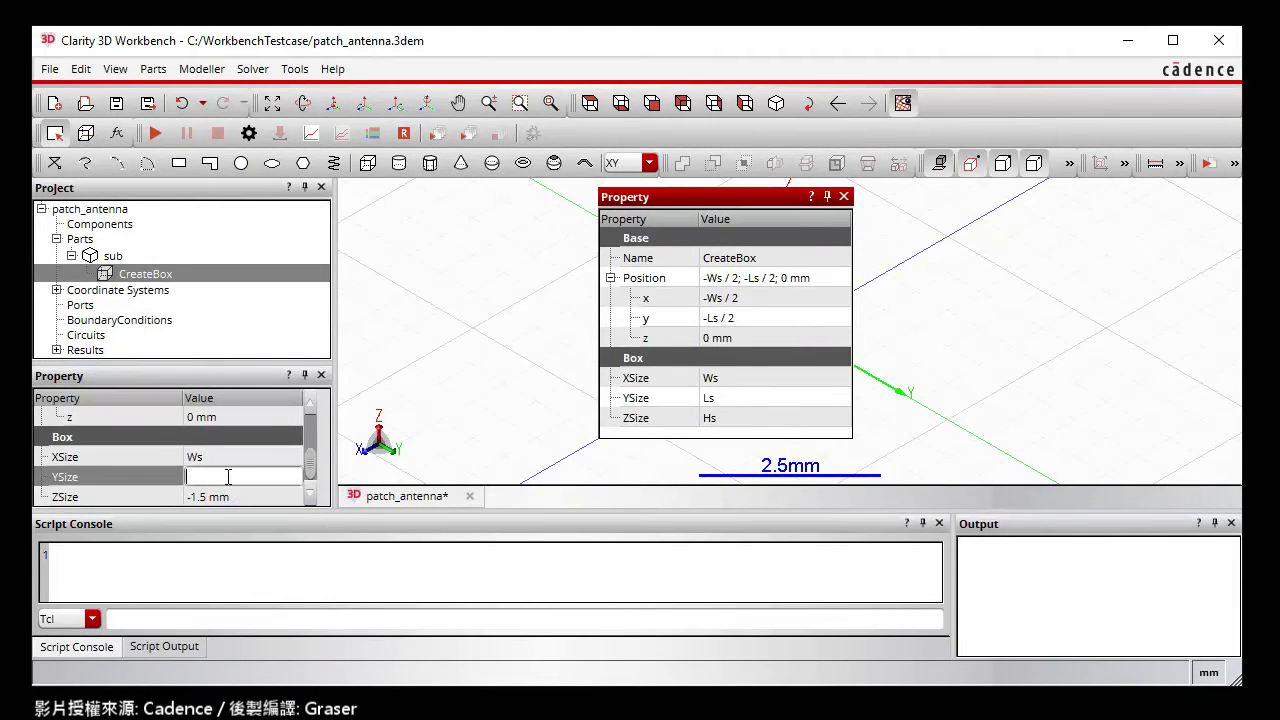
text(Ls)
key(Return)
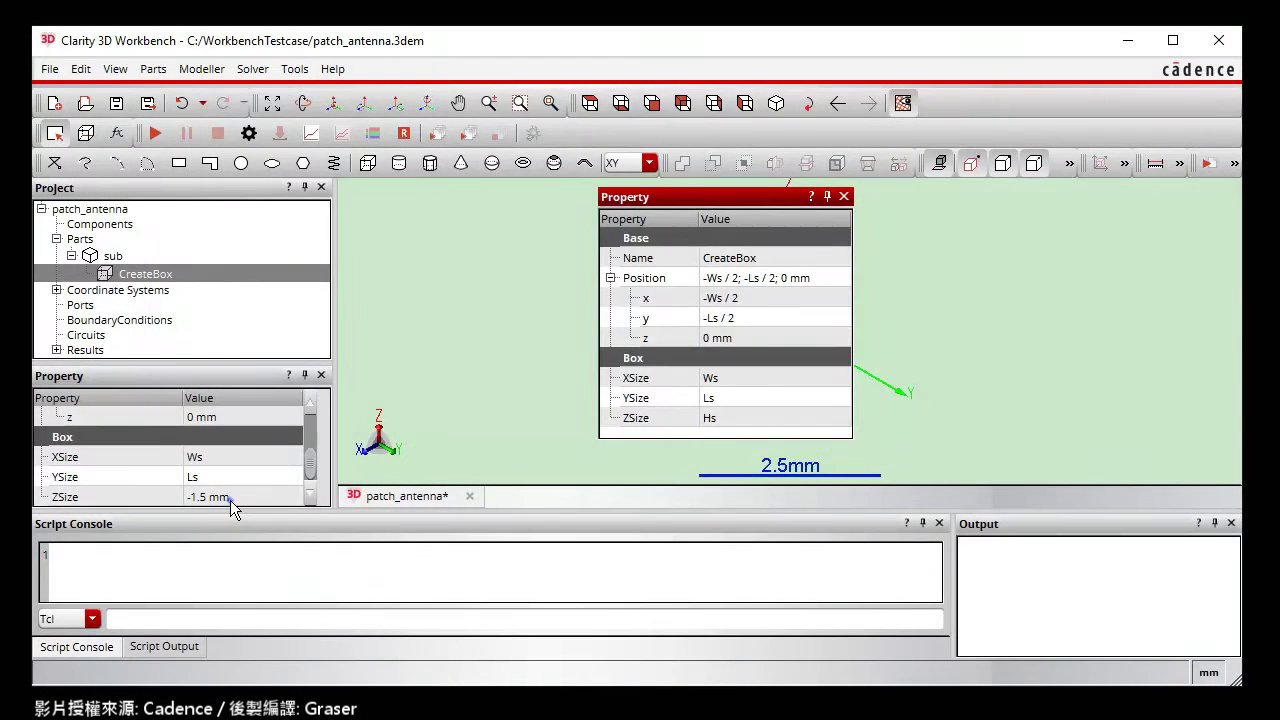
double_click(230, 497)
text(Hs)
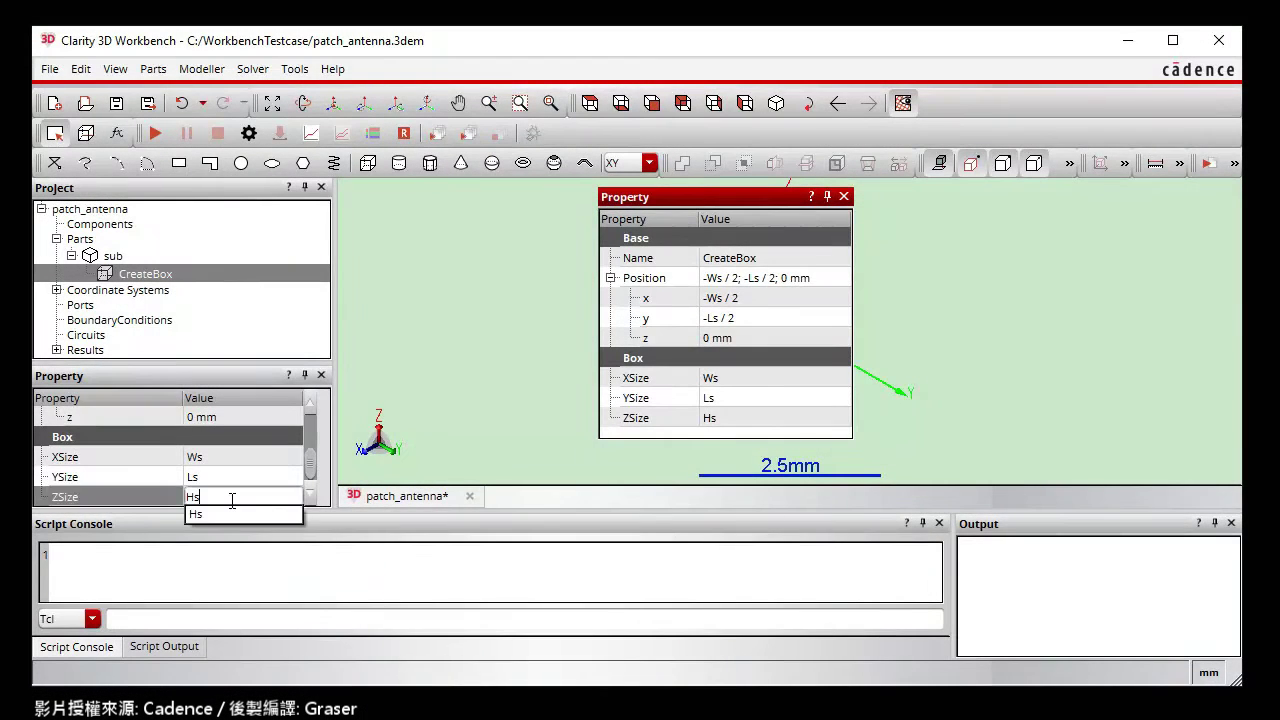
key(Return)
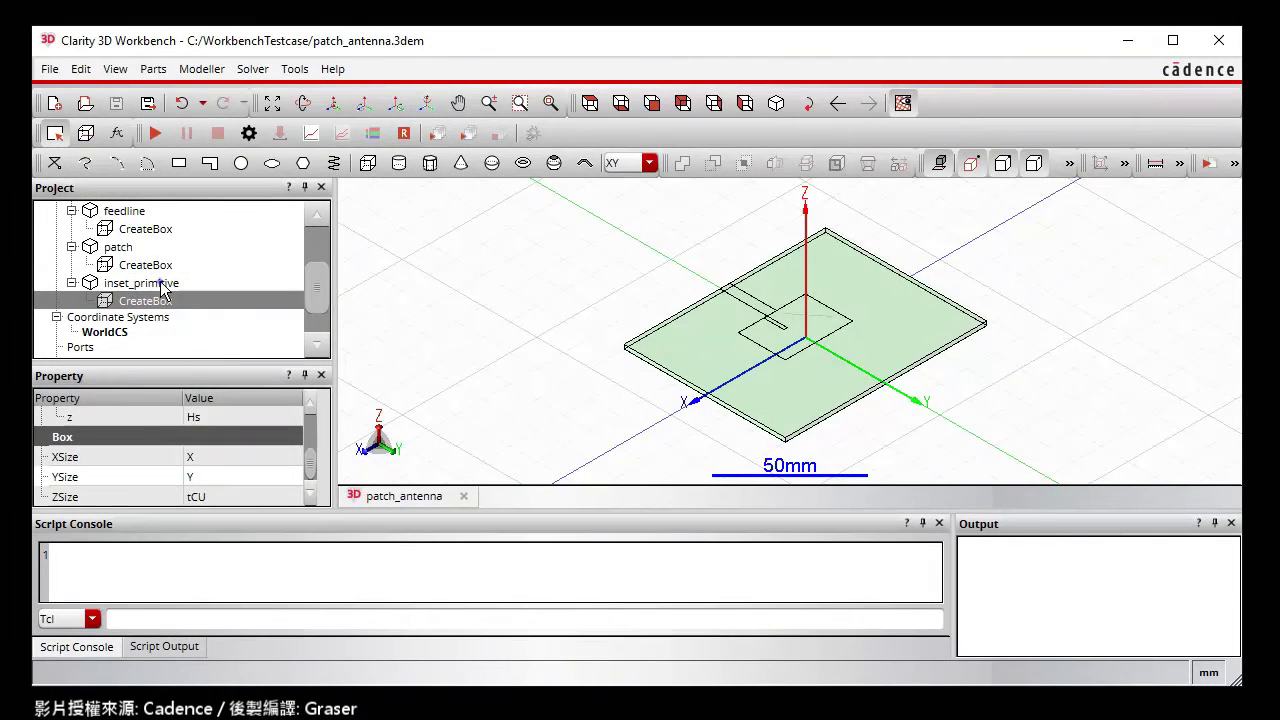
Step: Duplicate the inset_primitive part by copying and pasting it in the project
click(141, 283)
key(ctrl+c)
key(ctrl+v)
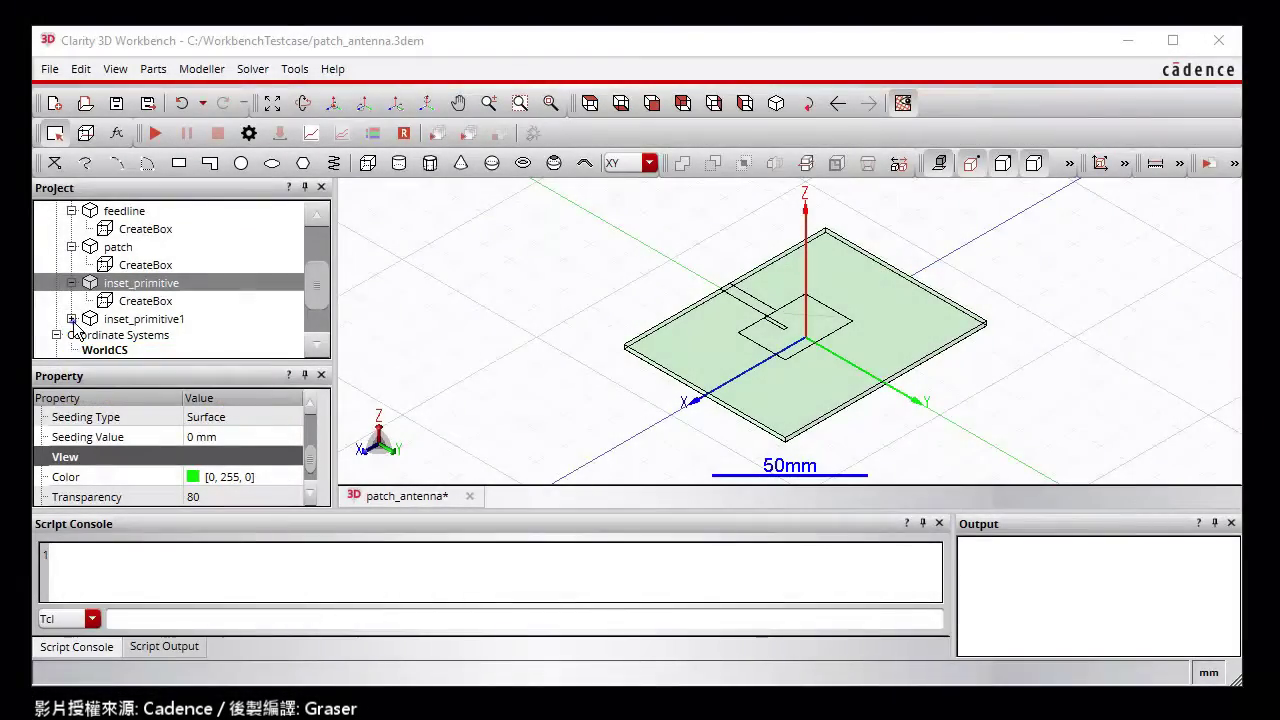
Step: Set the copied inset's CreateBox position x to -Wf / 2 and its XSize to -X, and save the project
click(71, 318)
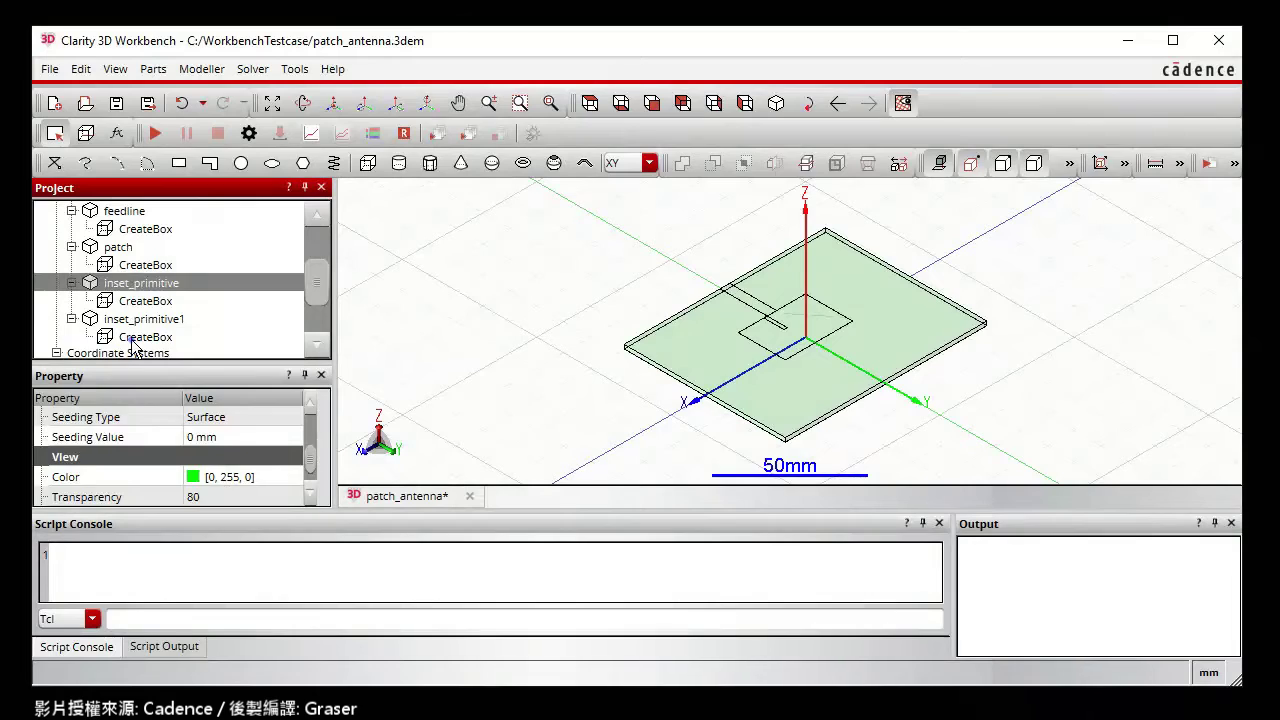
click(133, 338)
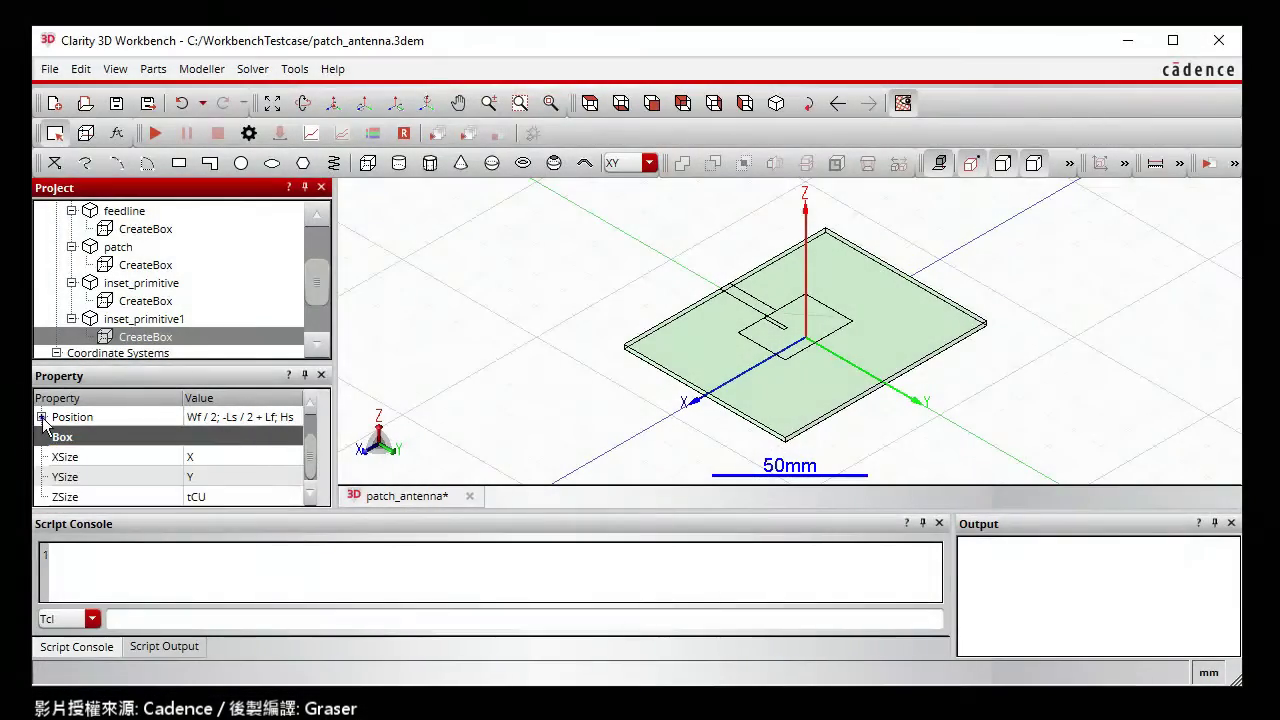
click(41, 417)
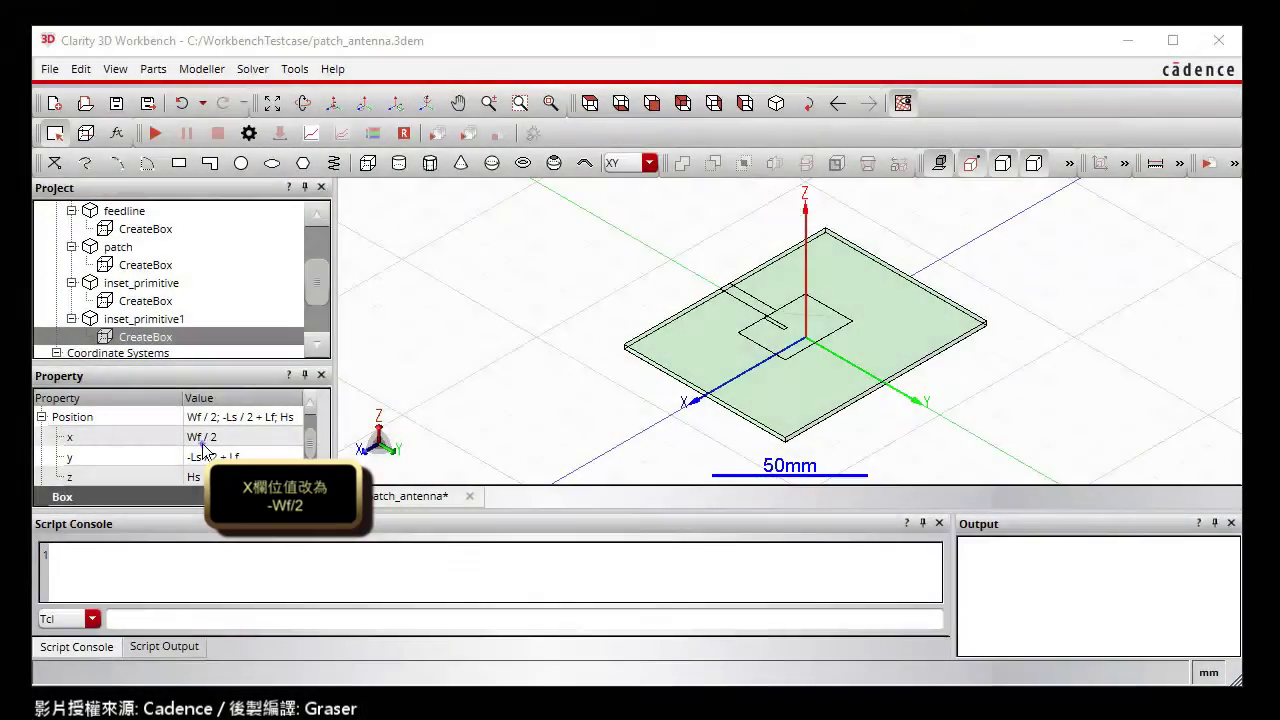
click(203, 447)
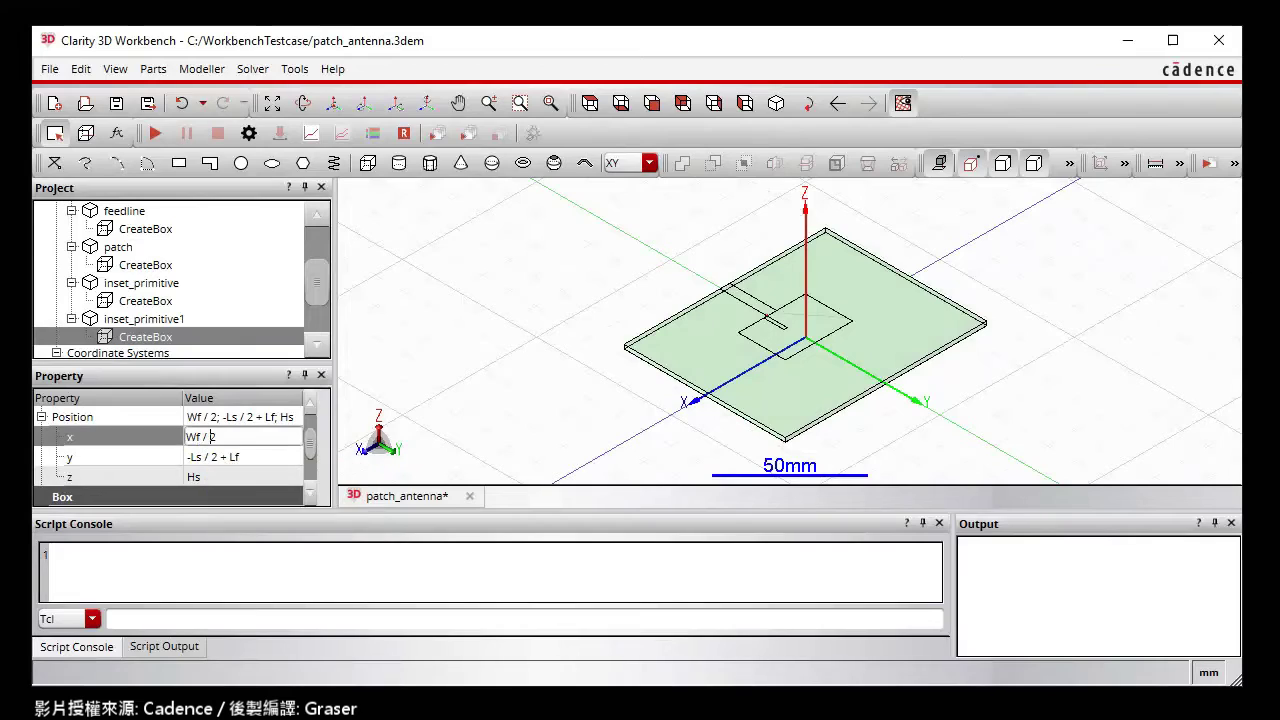
text(-)
key(Return)
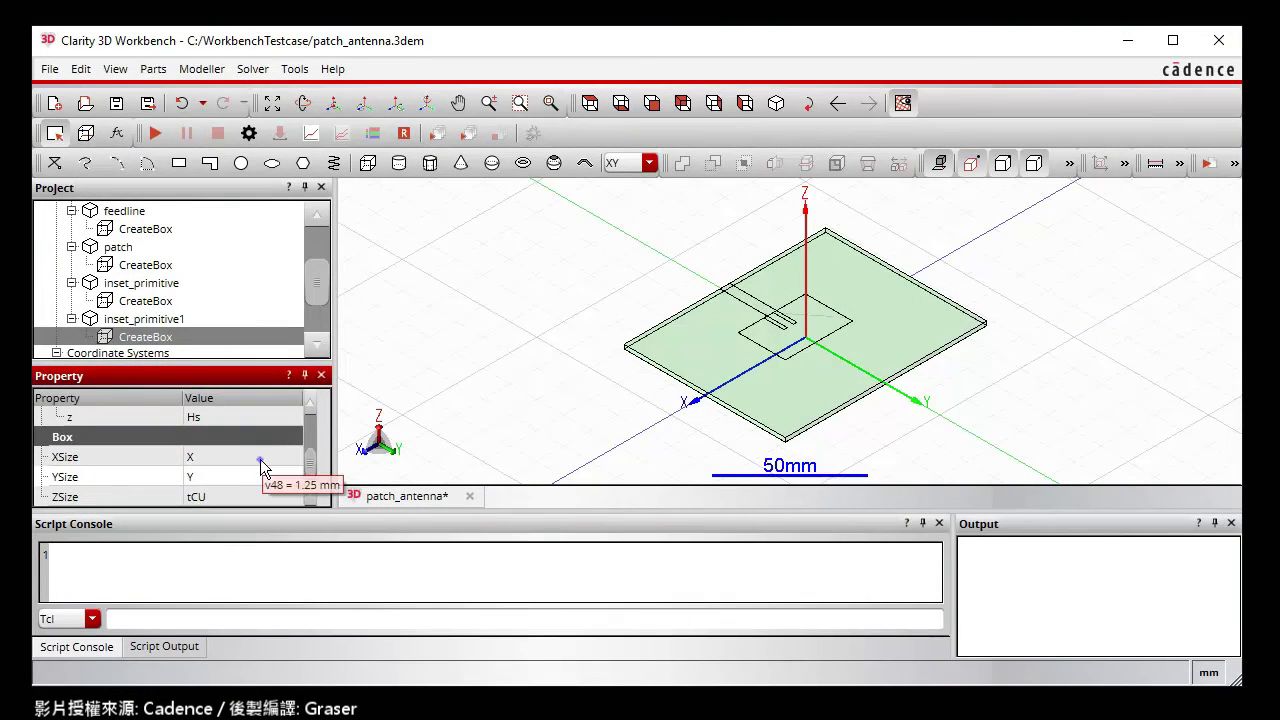
click(258, 457)
text(-)
key(Return)
key(ctrl+s)
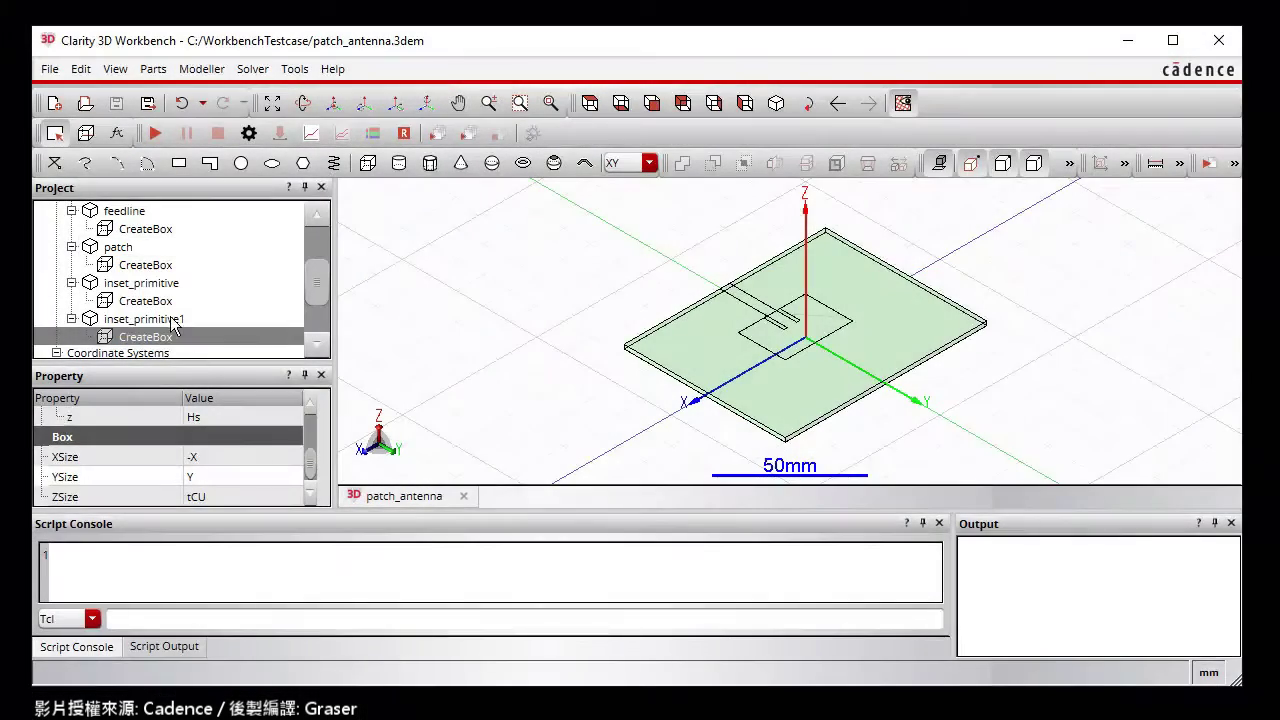
Step: Subtract inset_primitive and inset_primitive1 from patch without cloning the tool parts
click(122, 250)
ctrl+click(145, 283)
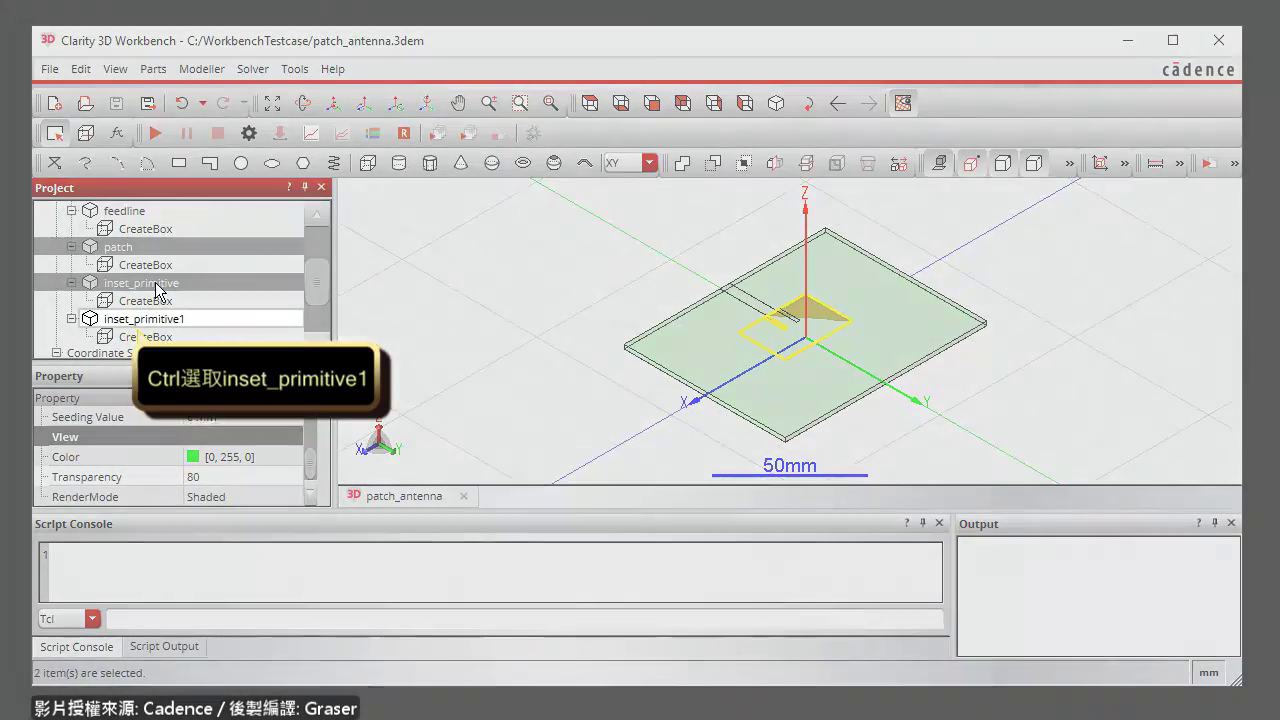
ctrl+click(147, 319)
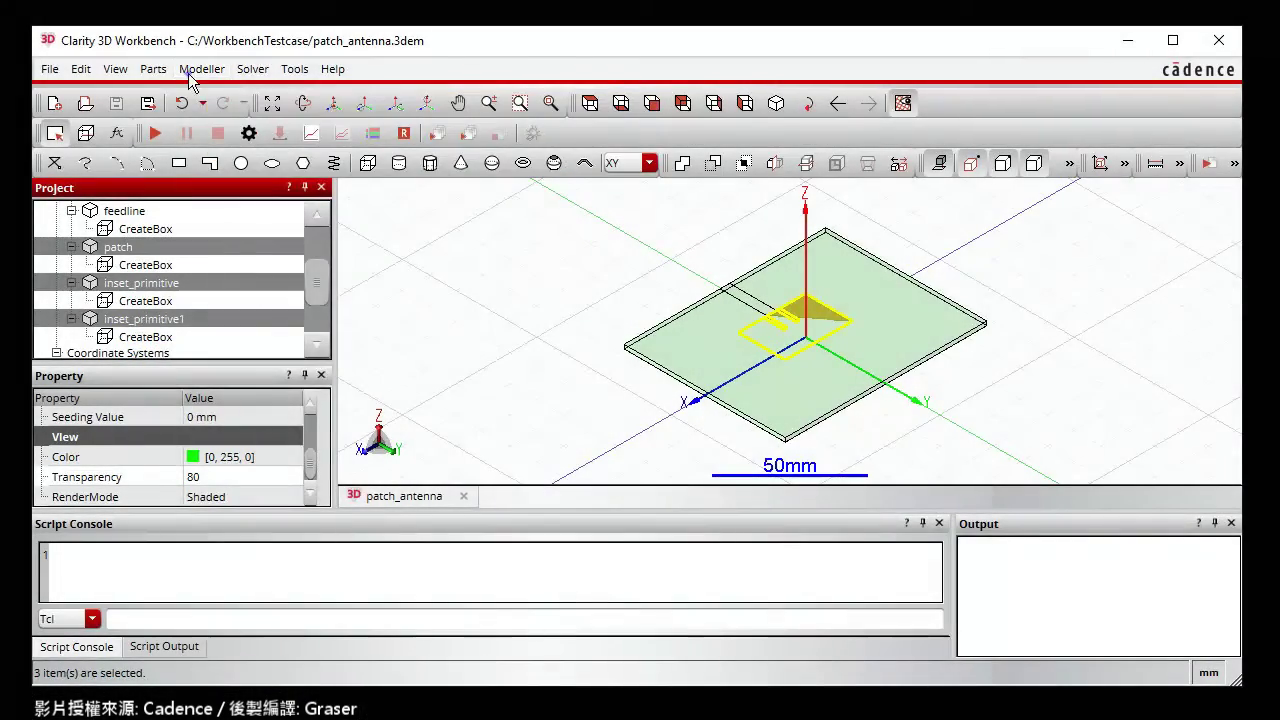
click(200, 68)
mouse_move(295, 228)
click(408, 251)
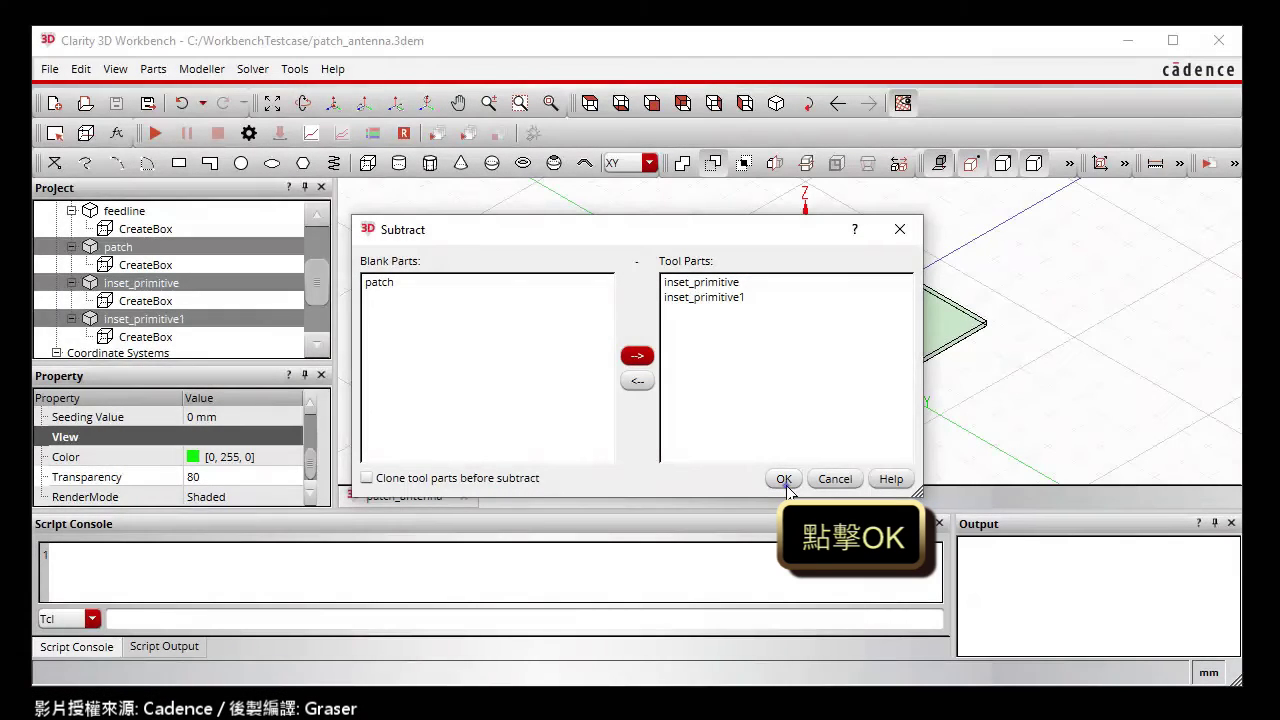
click(784, 479)
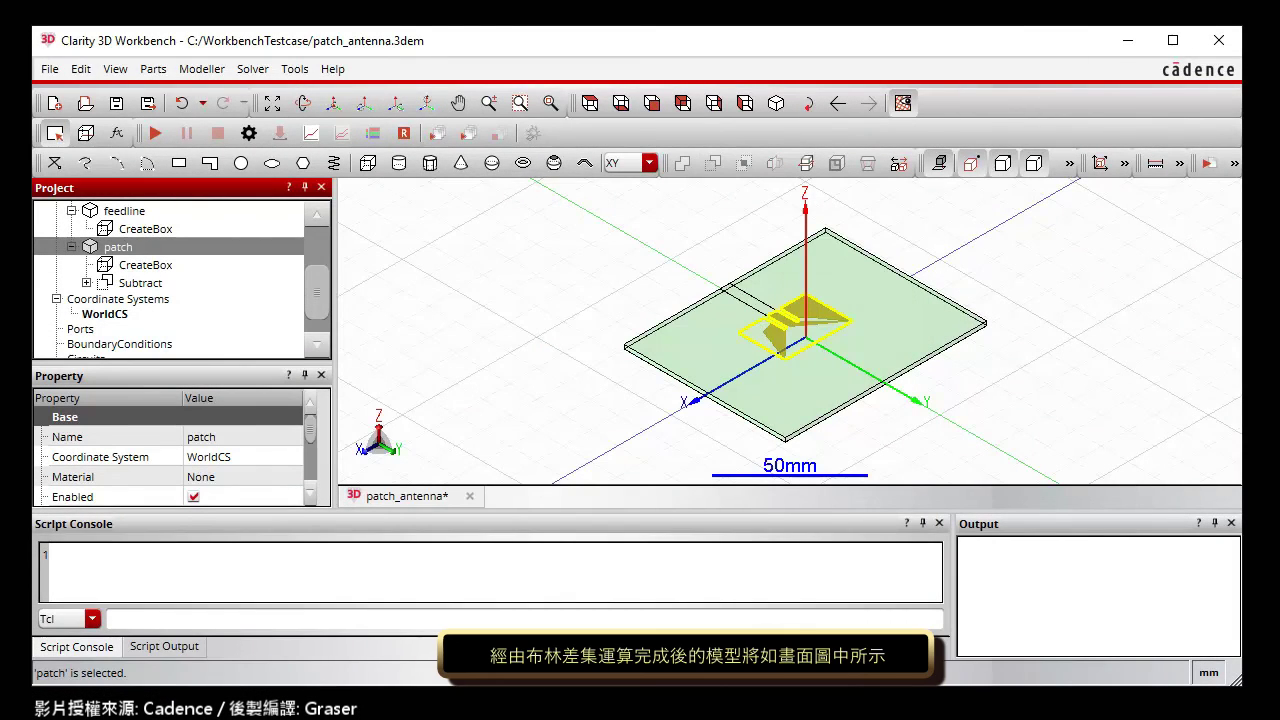